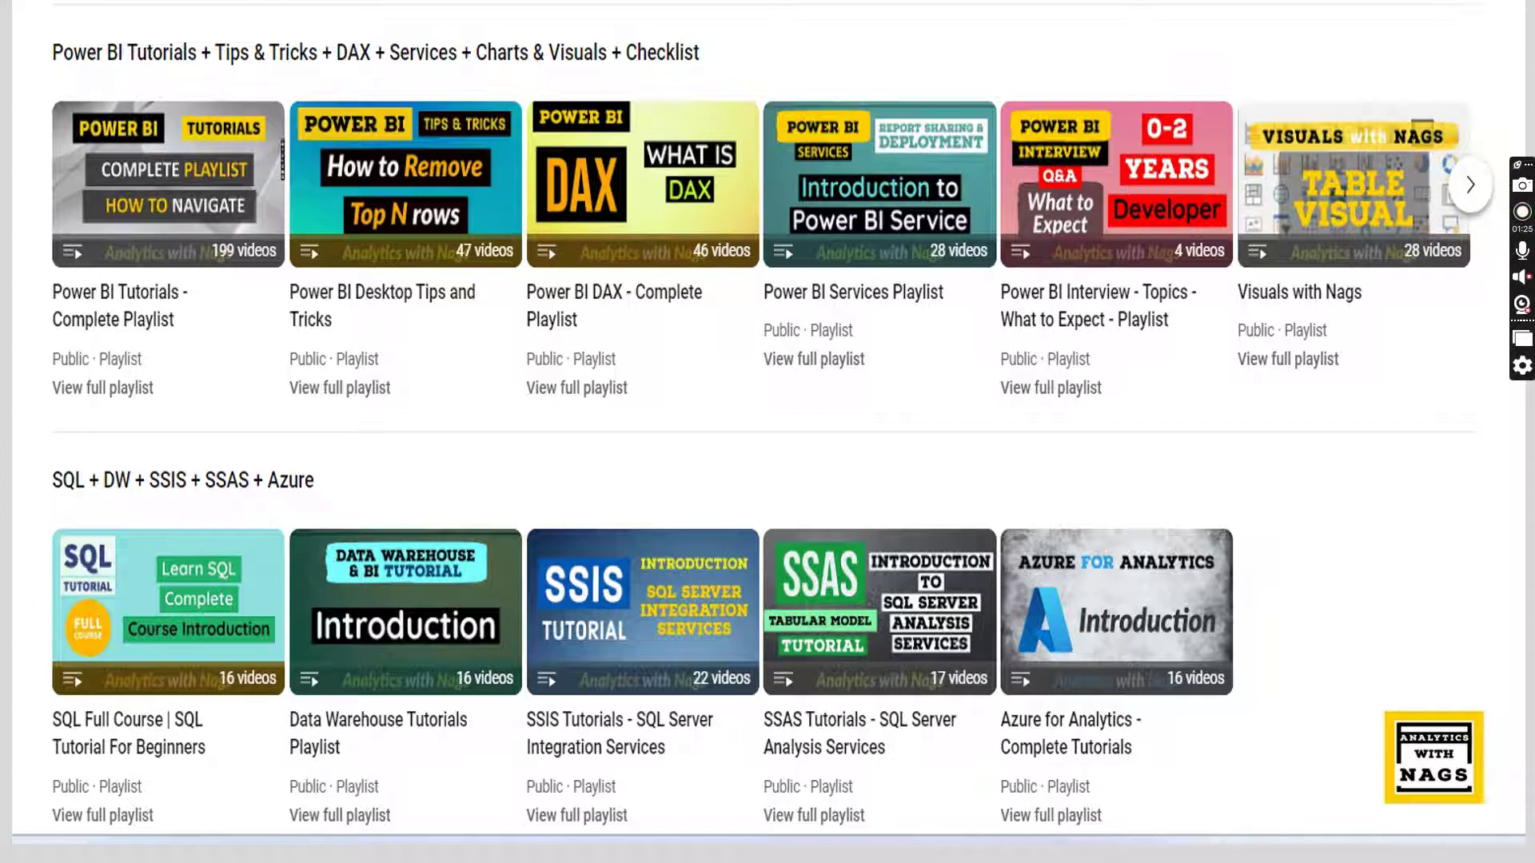
End the PowerPoint slide show and switch to the Currency Conversion report in Power BI.
left_click(1106, 473)
left_click(1107, 472)
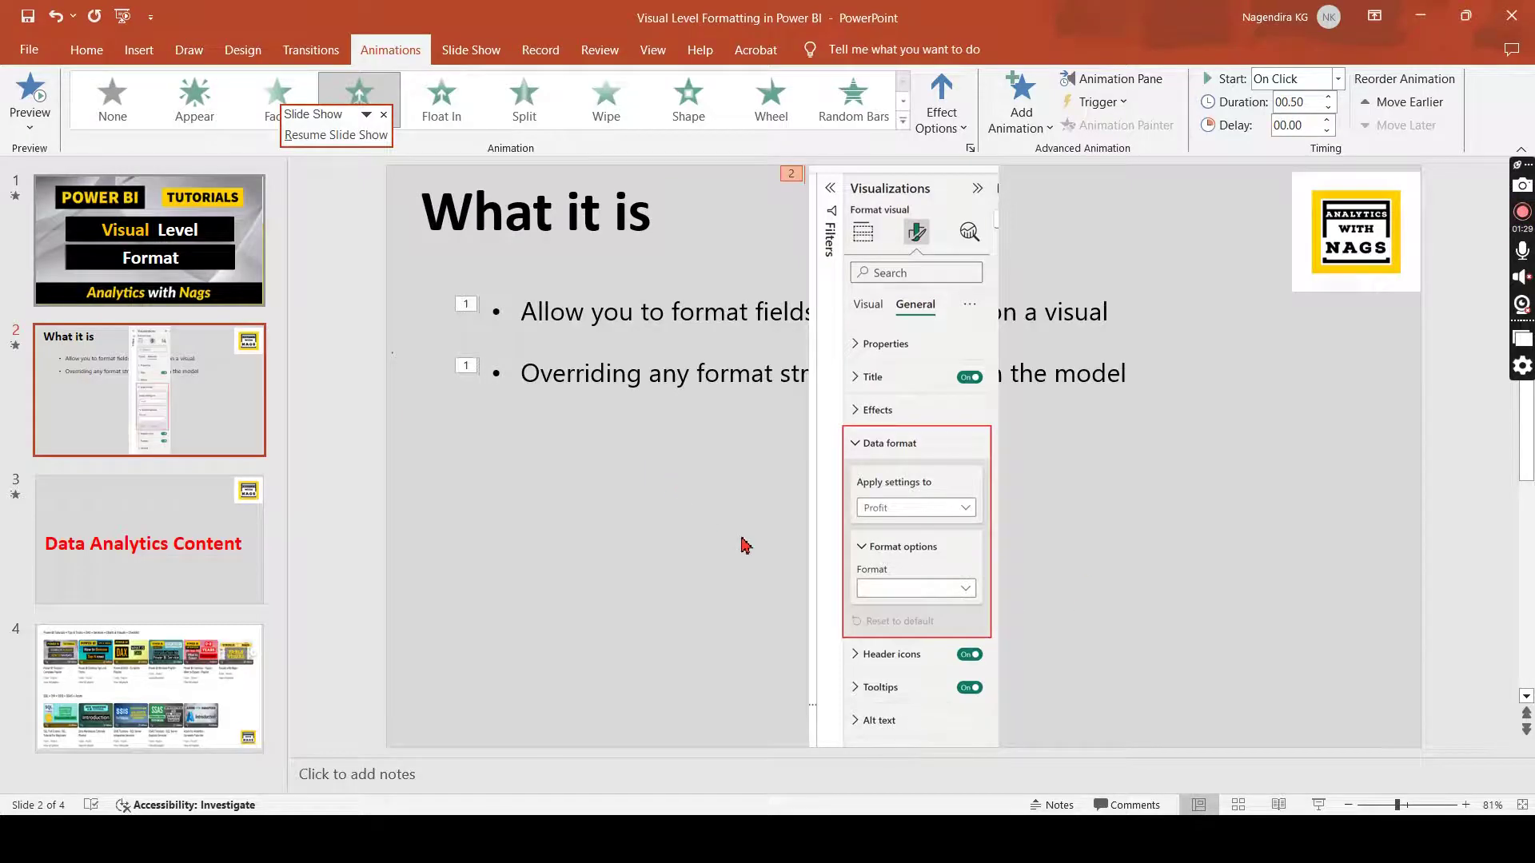
left_click(747, 605)
left_click(1421, 18)
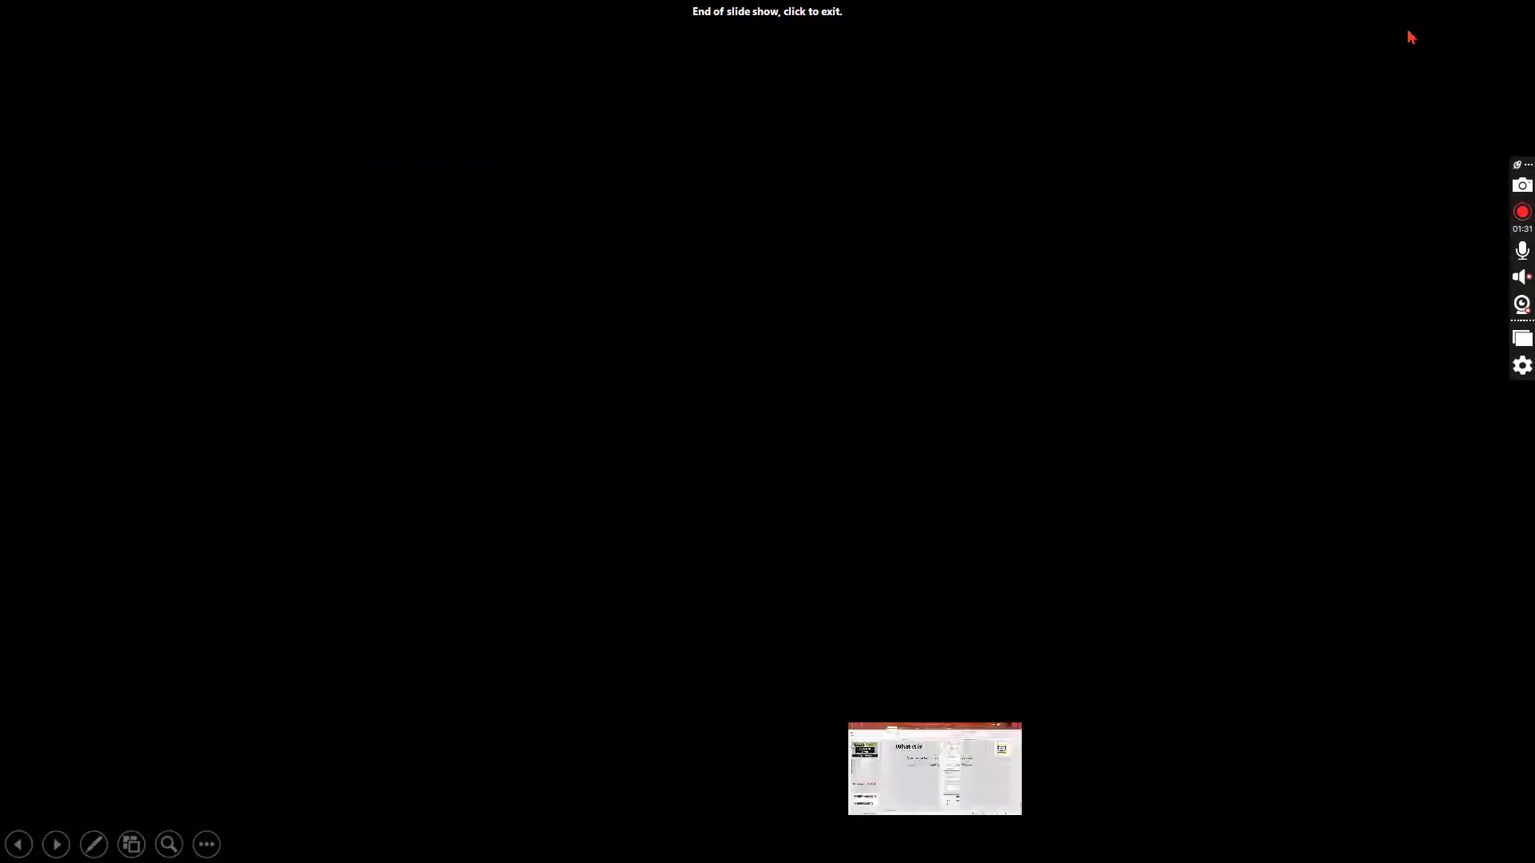
left_click(854, 558)
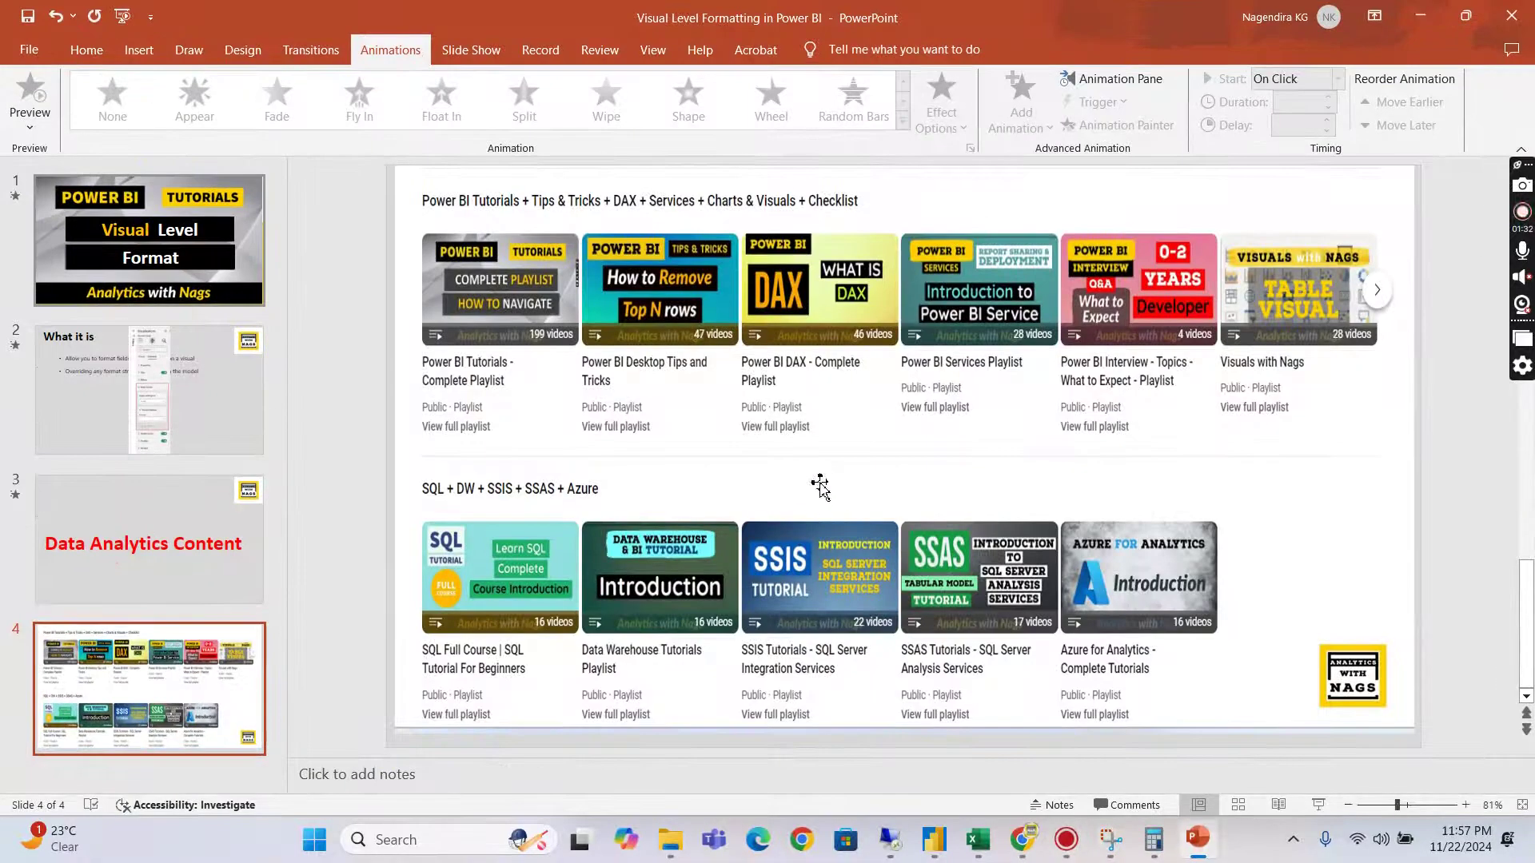
left_click(934, 839)
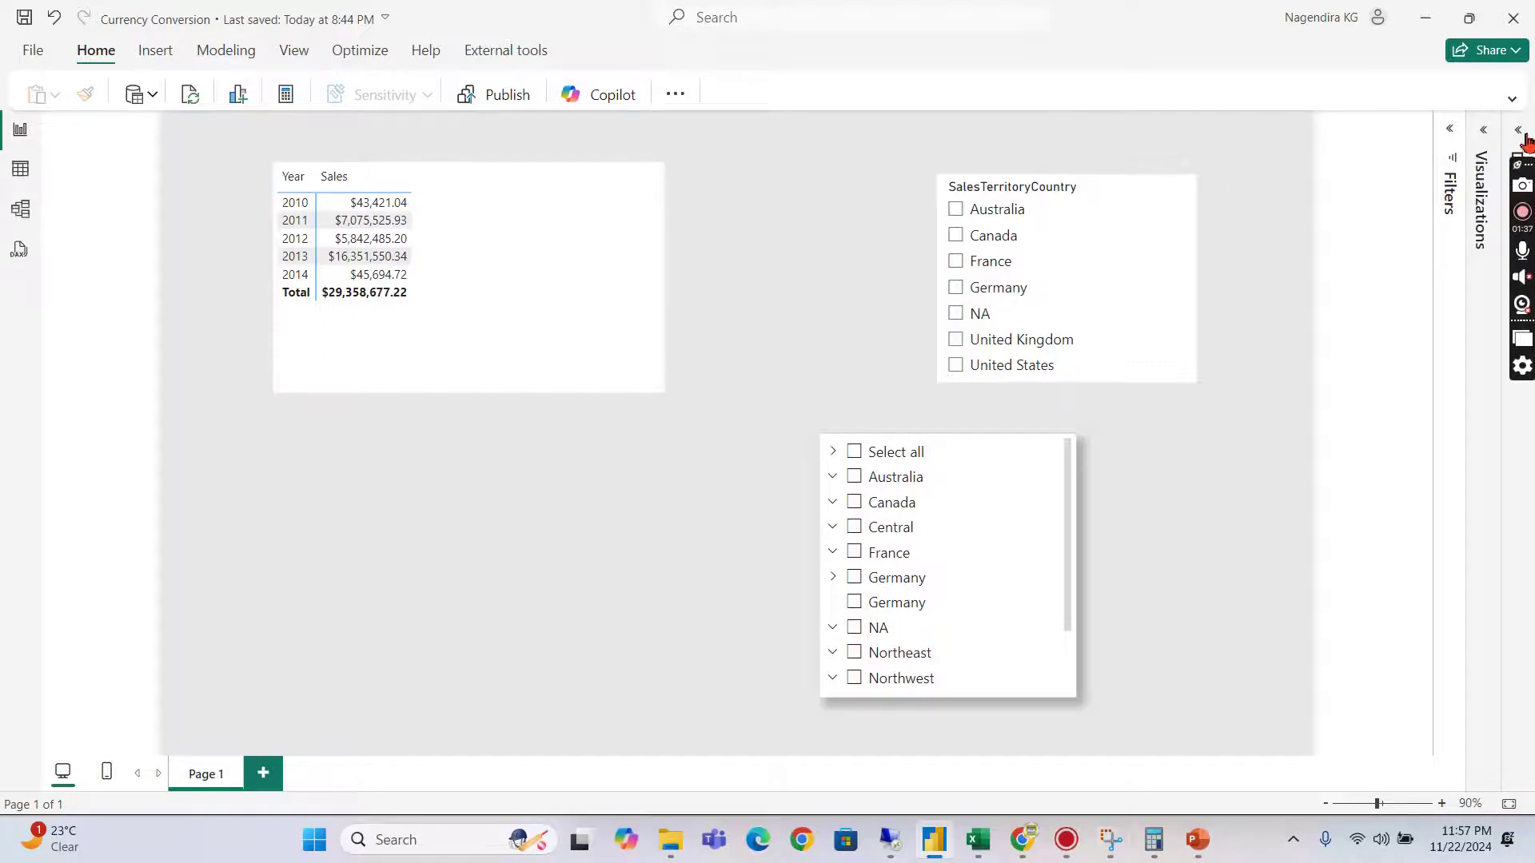
Show the Sales measure's dynamic format string SELECTEDVALUE(DimSalesTerritory[Format], "$#,0.00") in the formula bar.
left_click(551, 212)
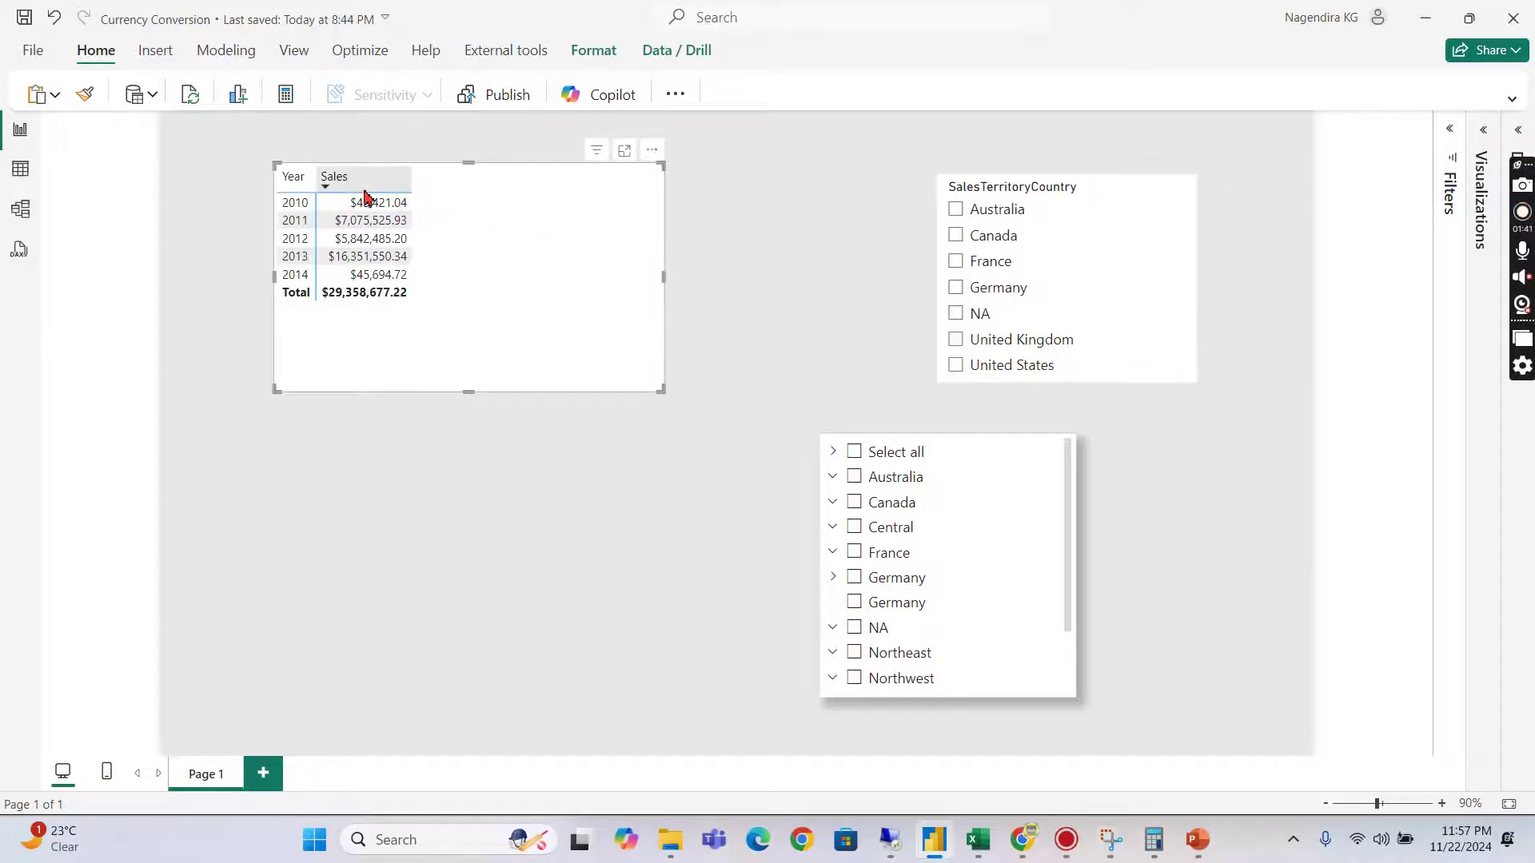
left_click(1518, 131)
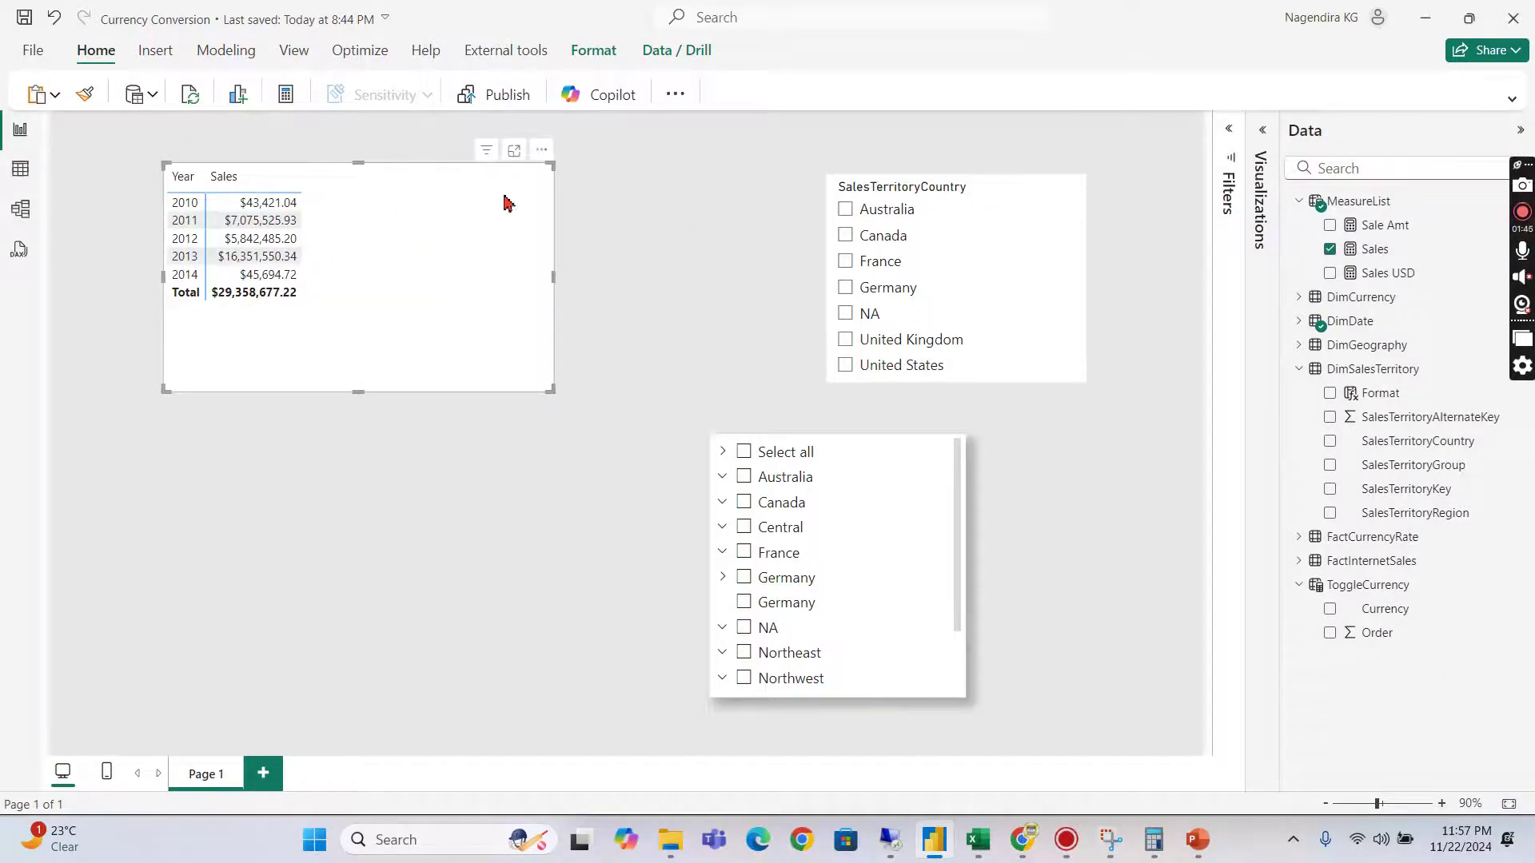
left_click(1375, 250)
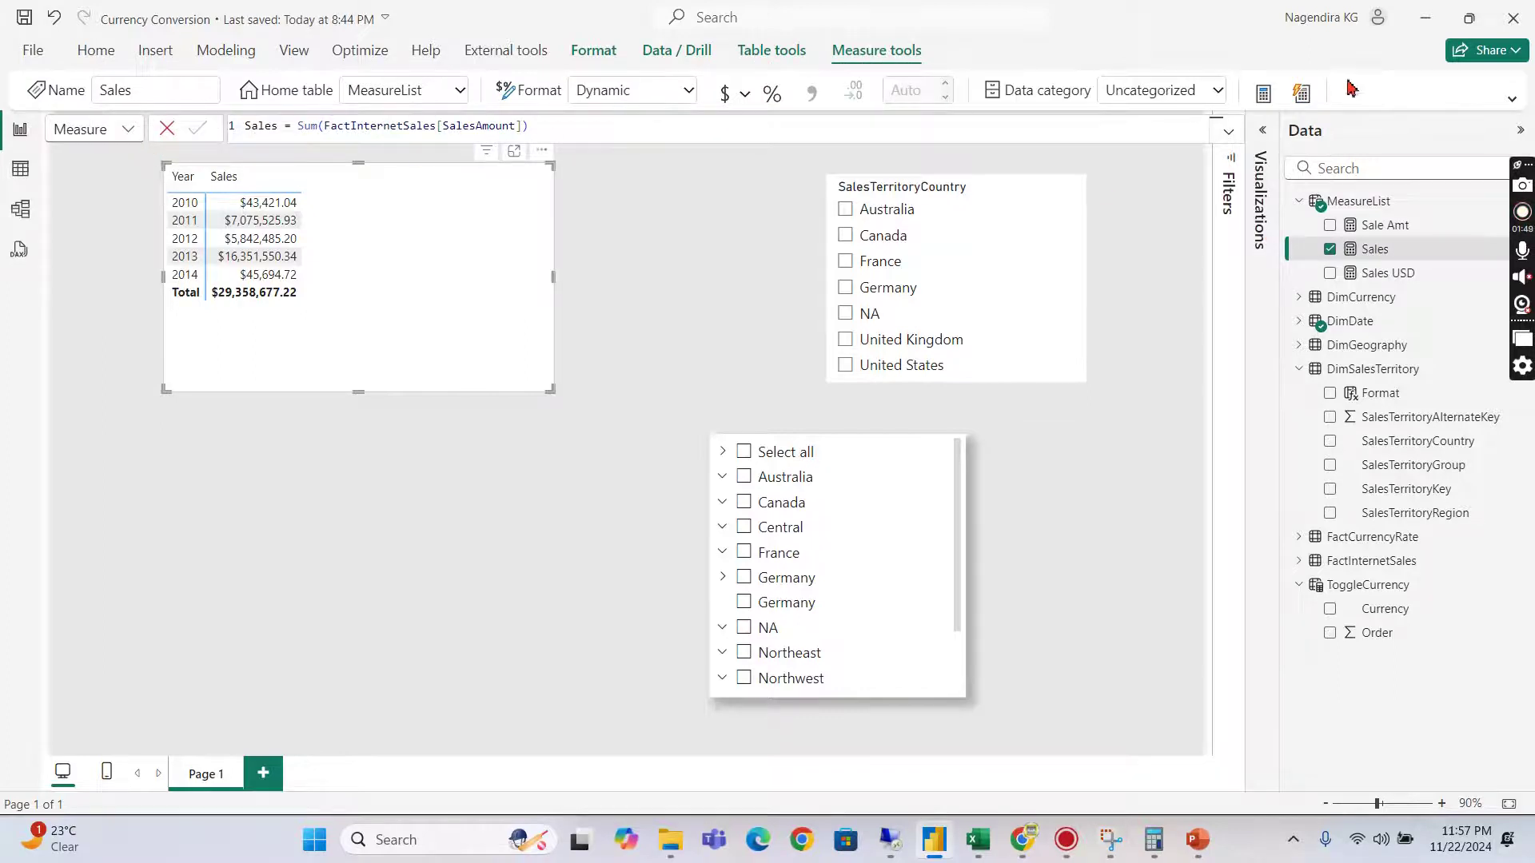
left_click(136, 138)
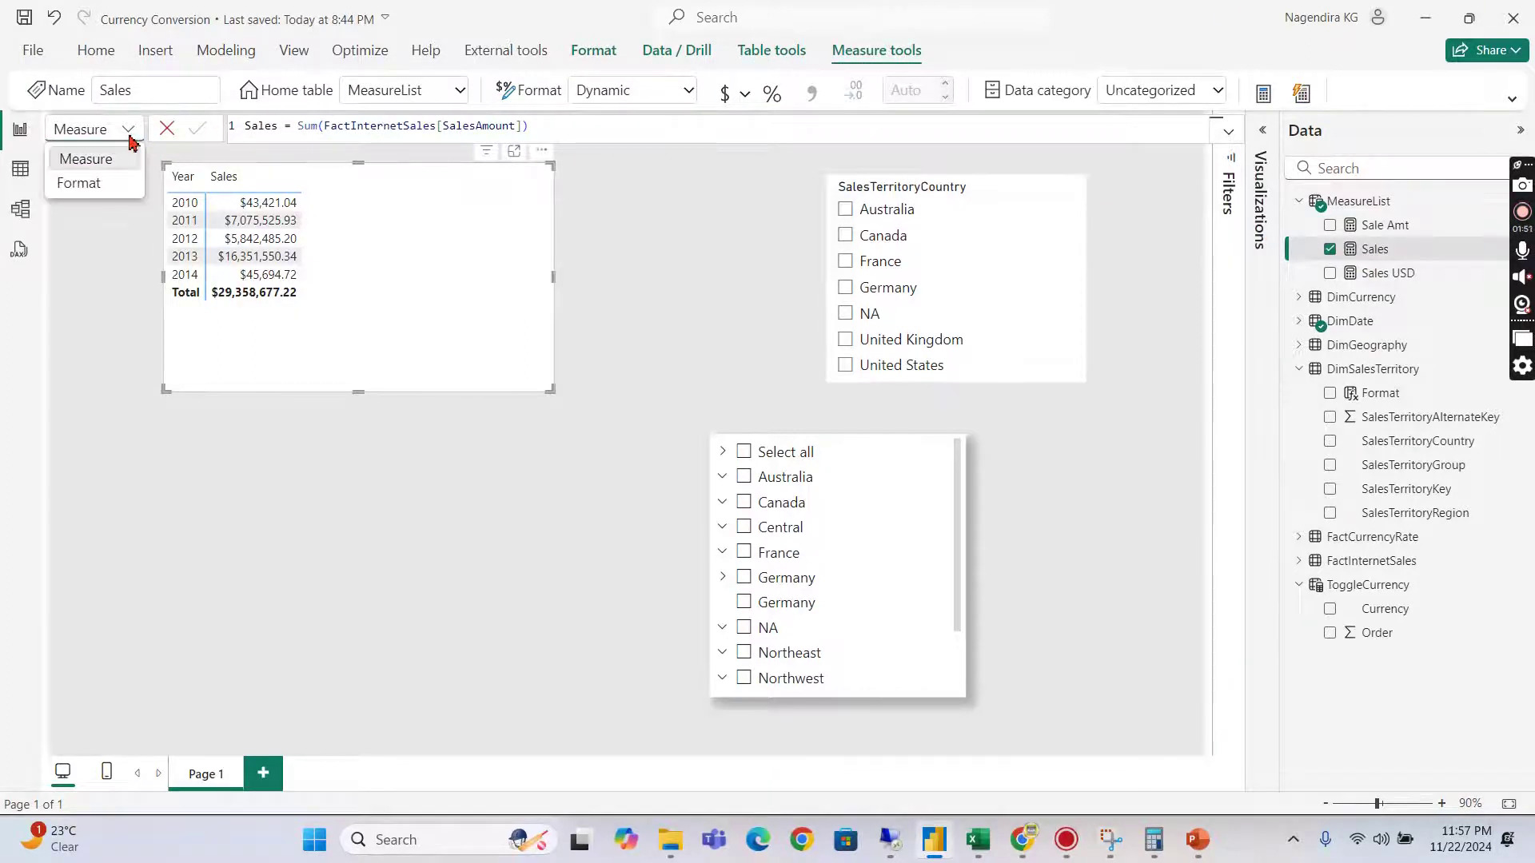
left_click(90, 182)
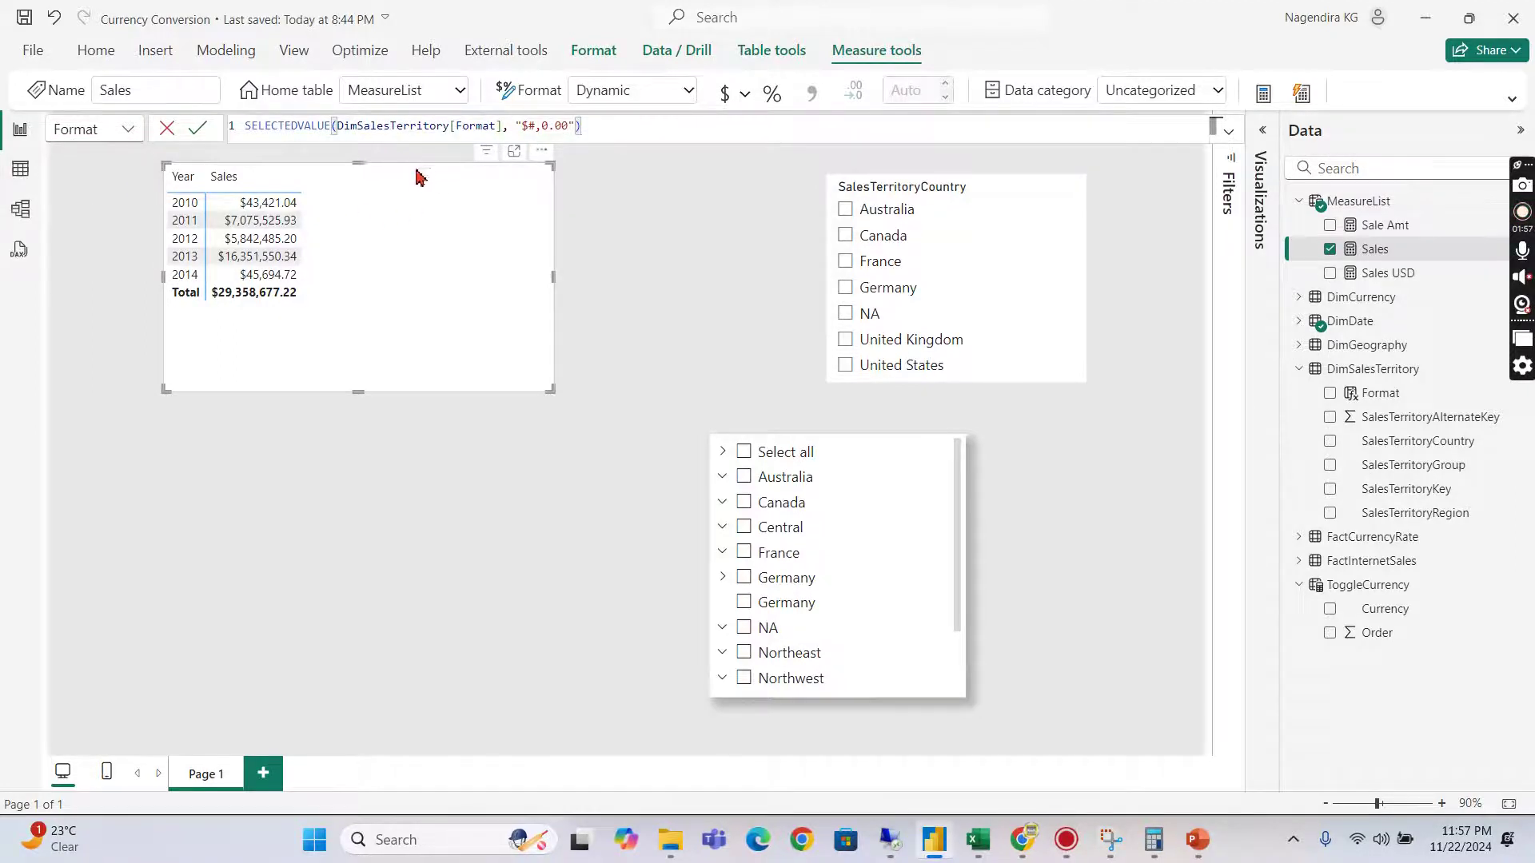
left_click(877, 214)
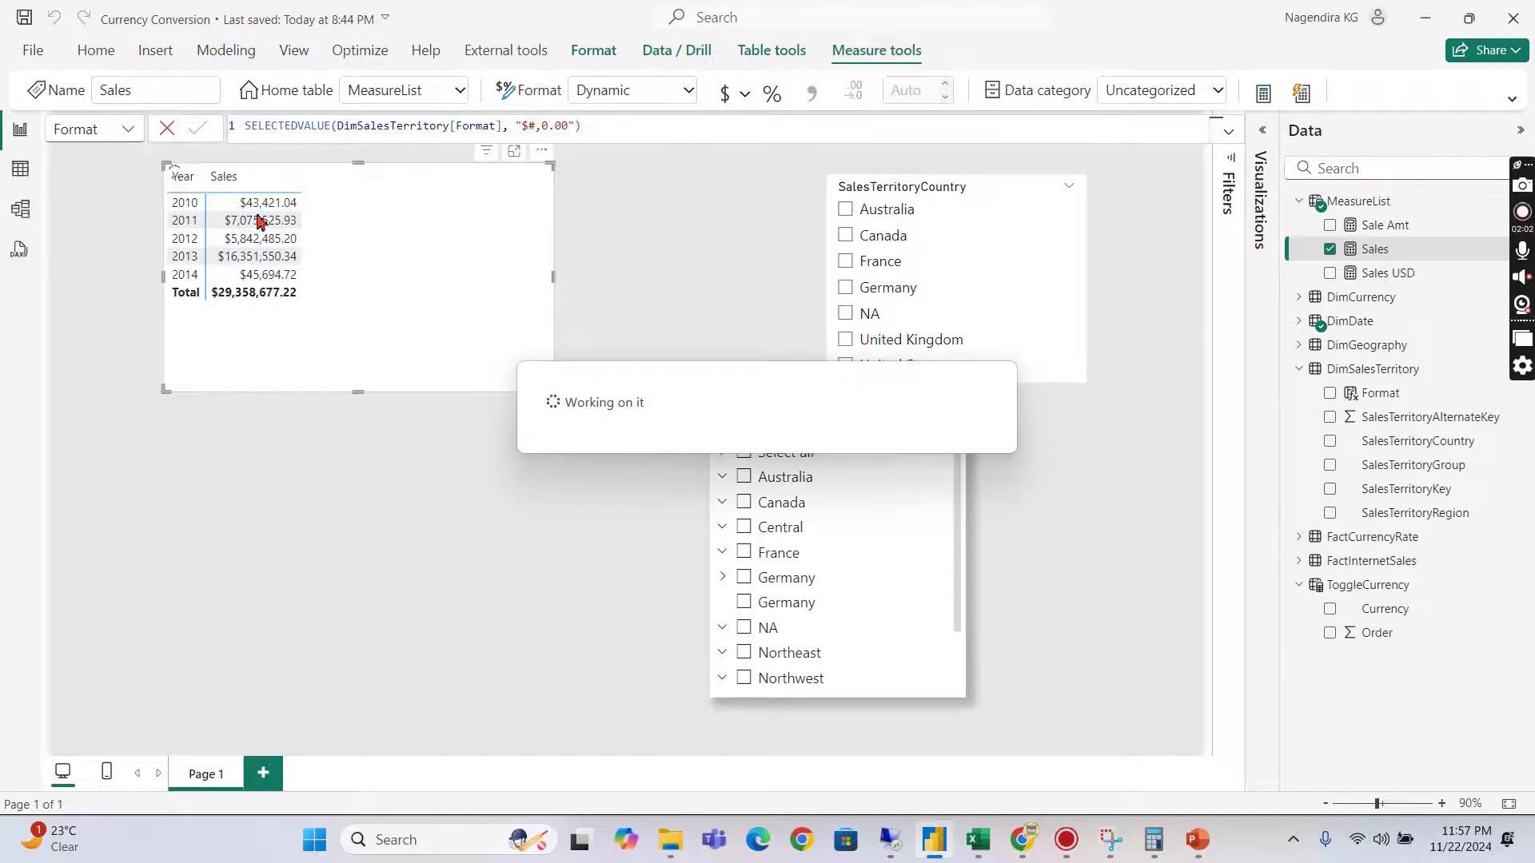
left_click(846, 210)
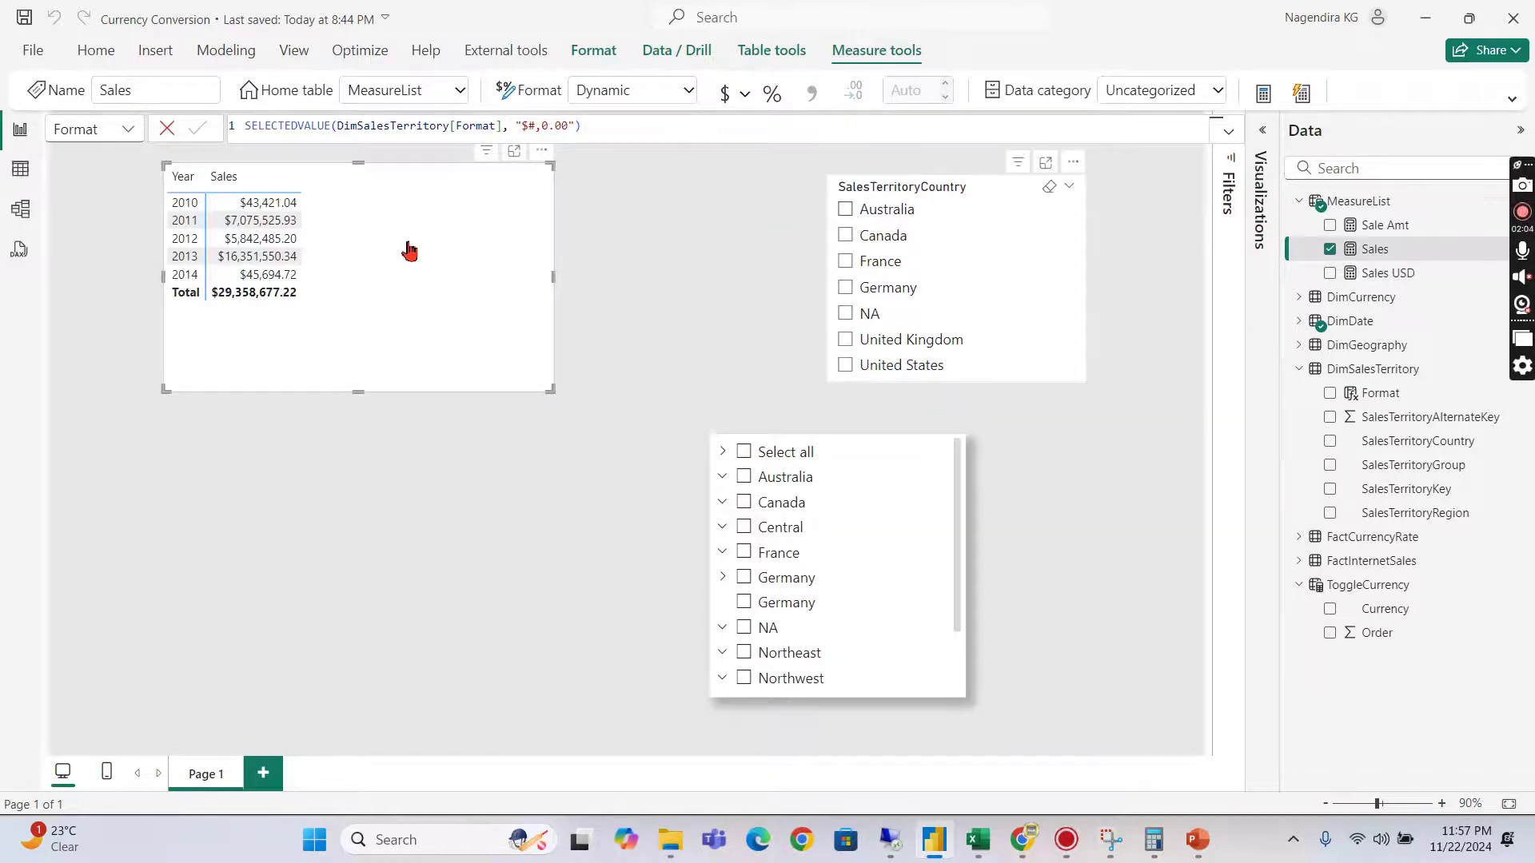
left_click(846, 236)
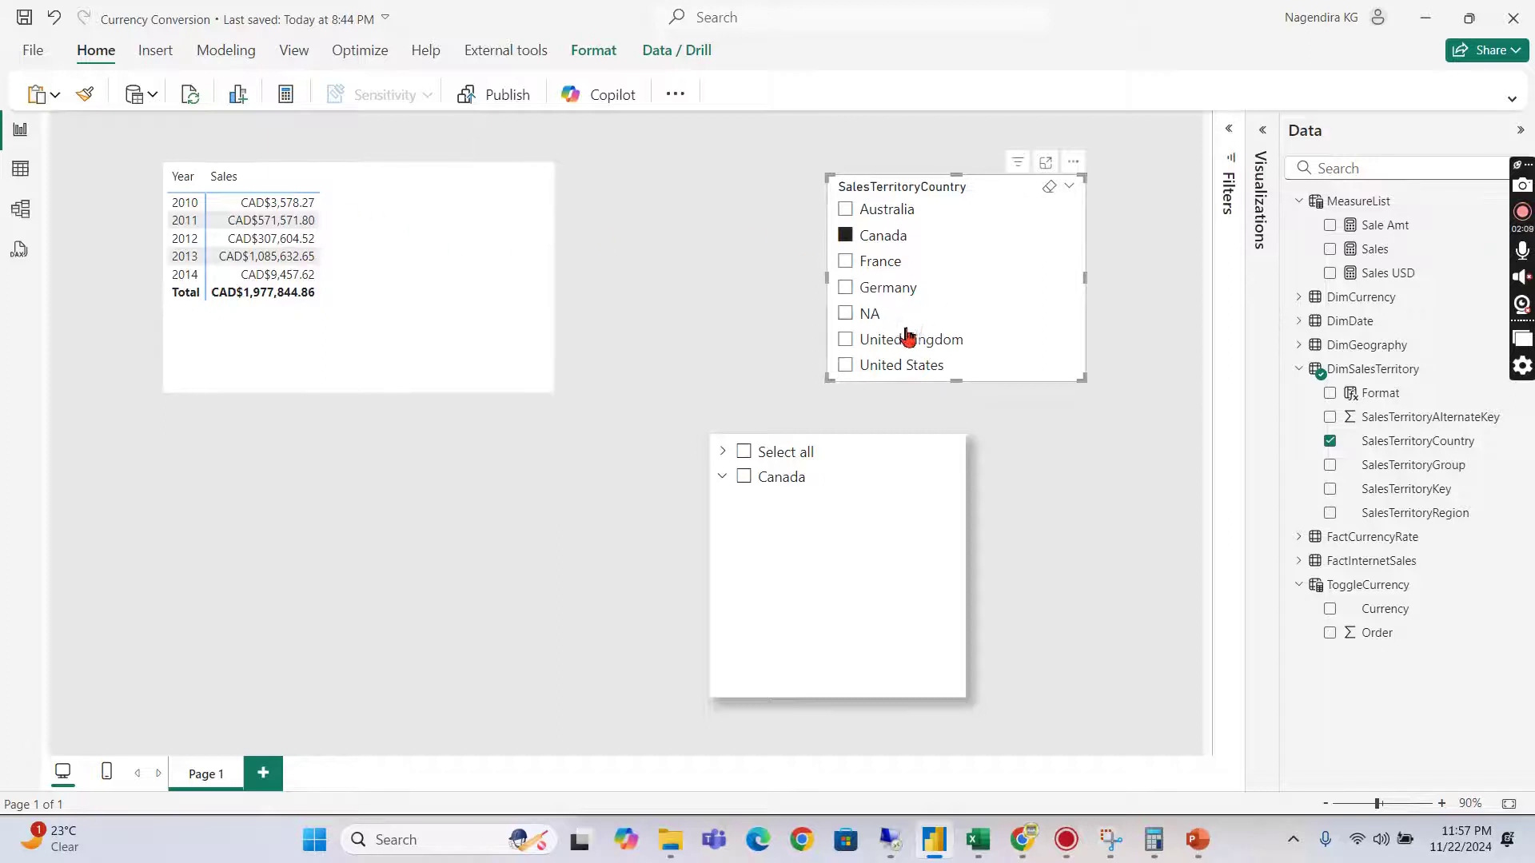
left_click(872, 267)
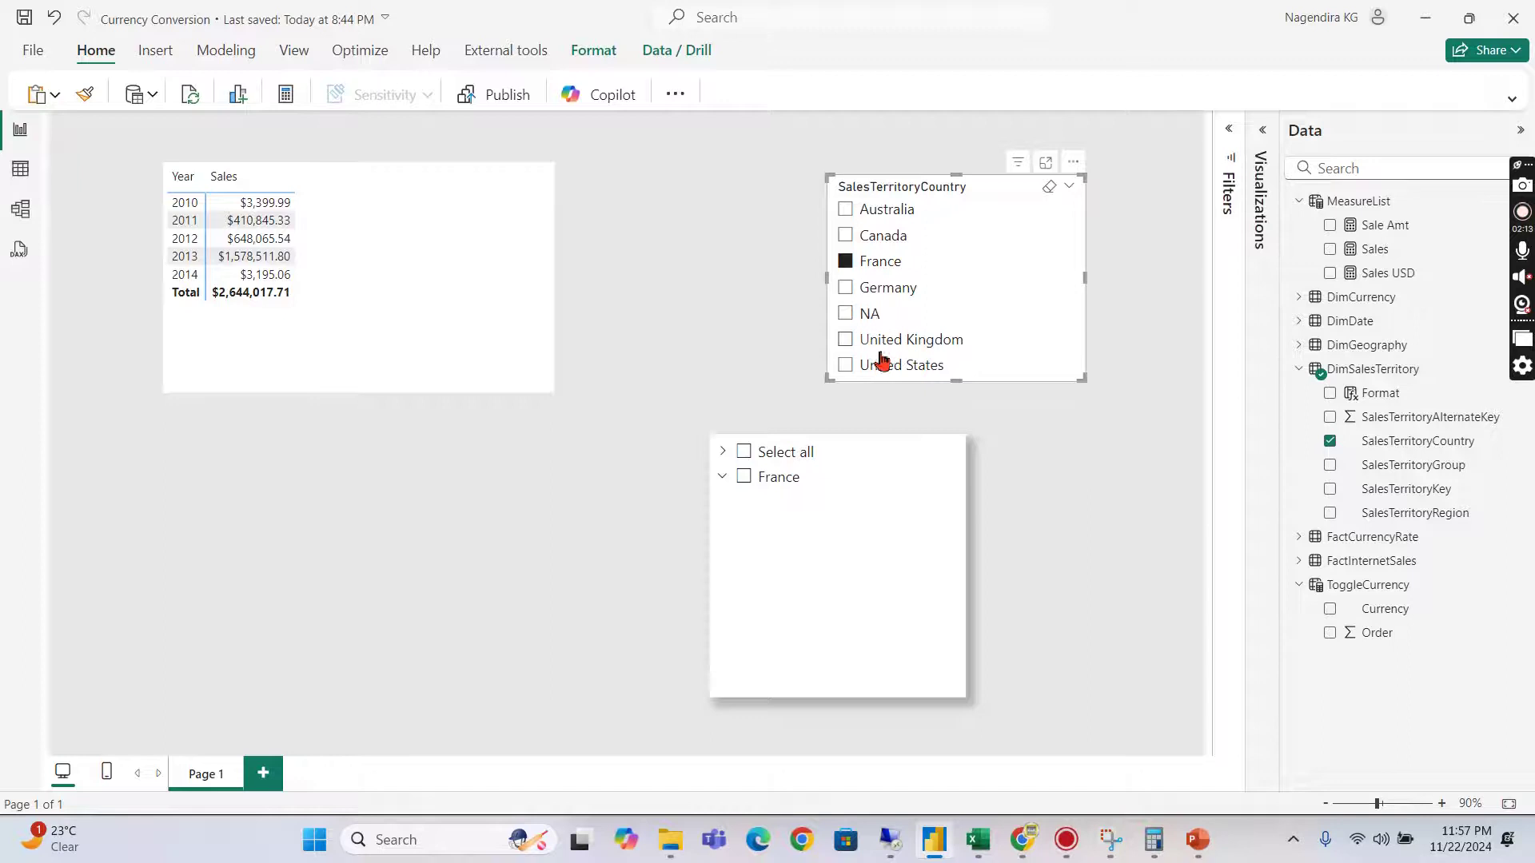
left_click(908, 351)
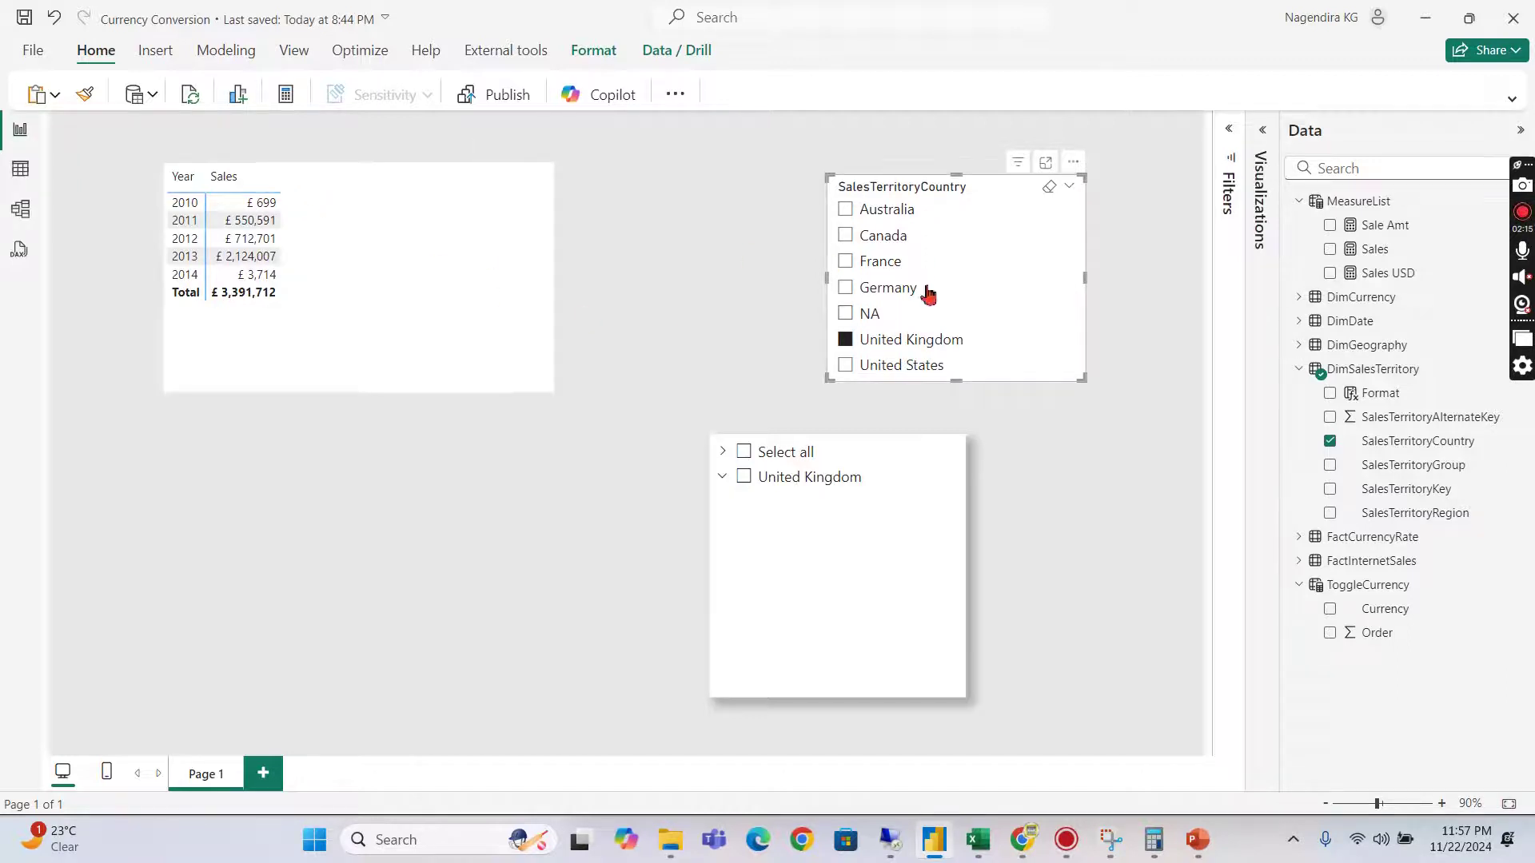
left_click(910, 343)
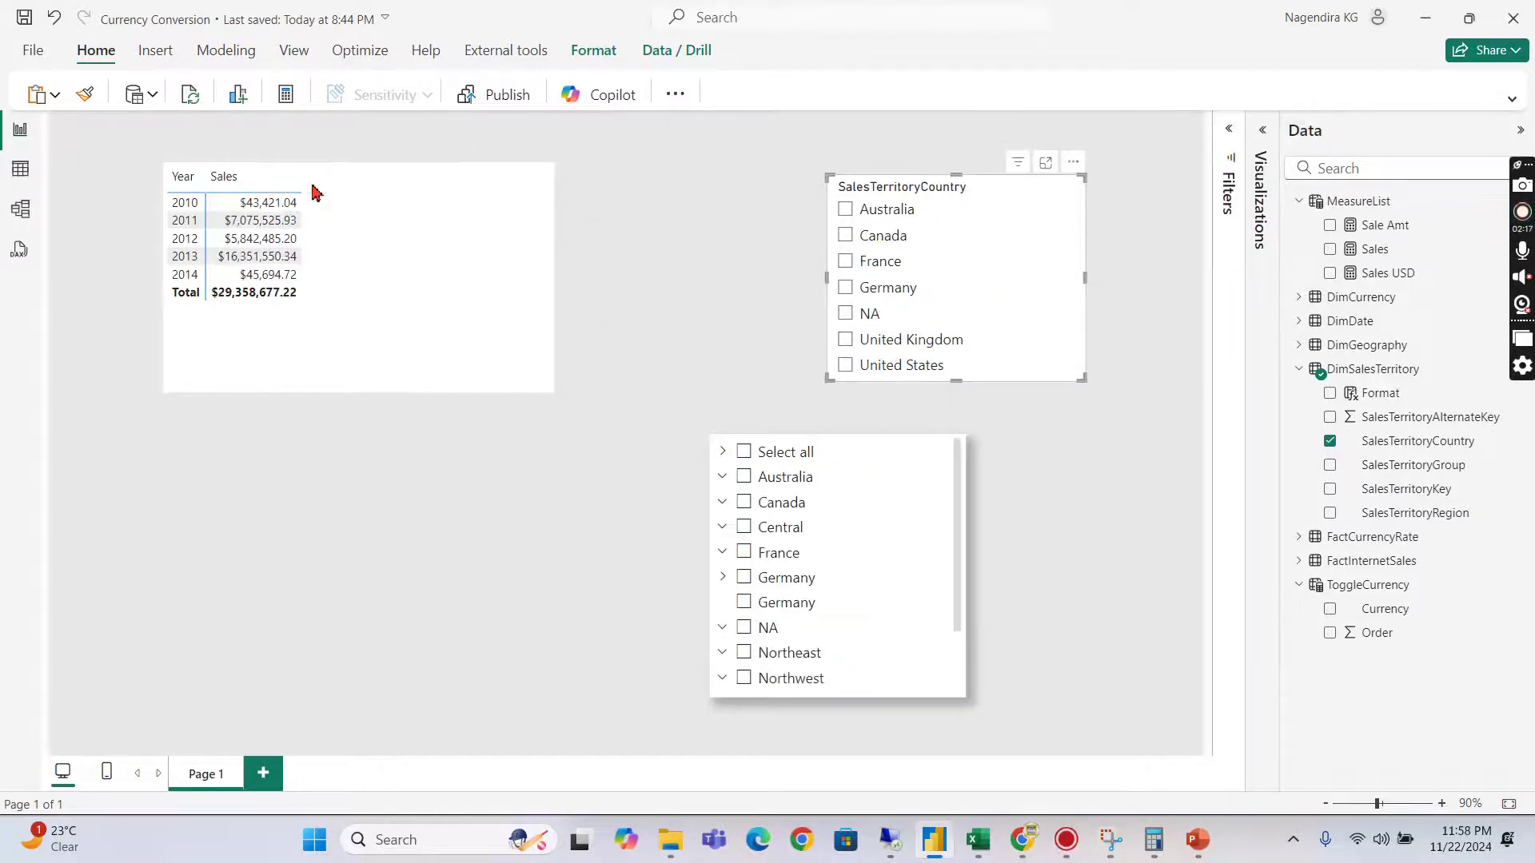
left_click(372, 264)
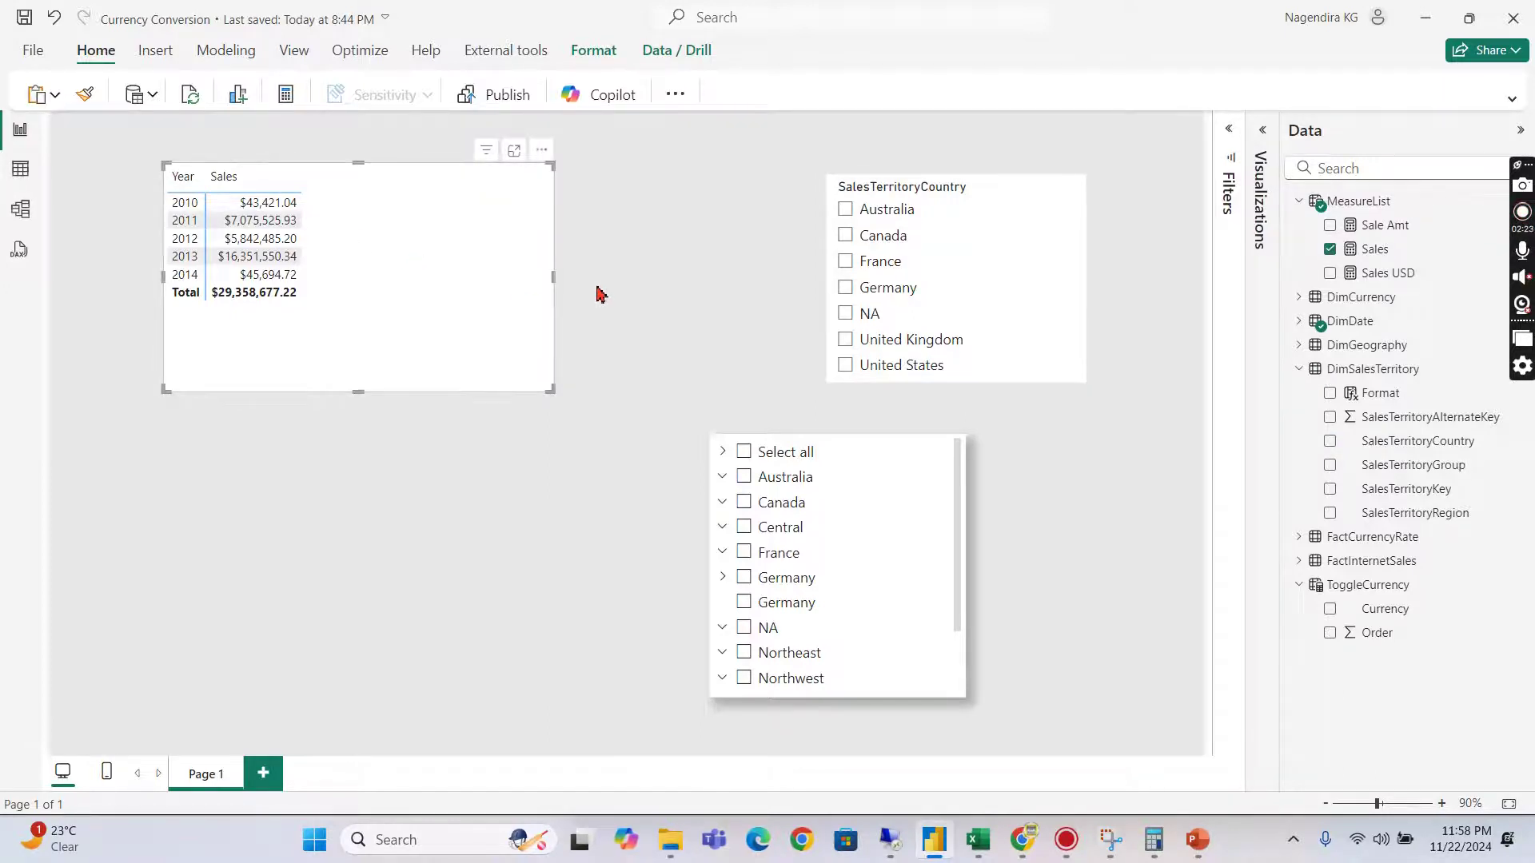
left_click(435, 470)
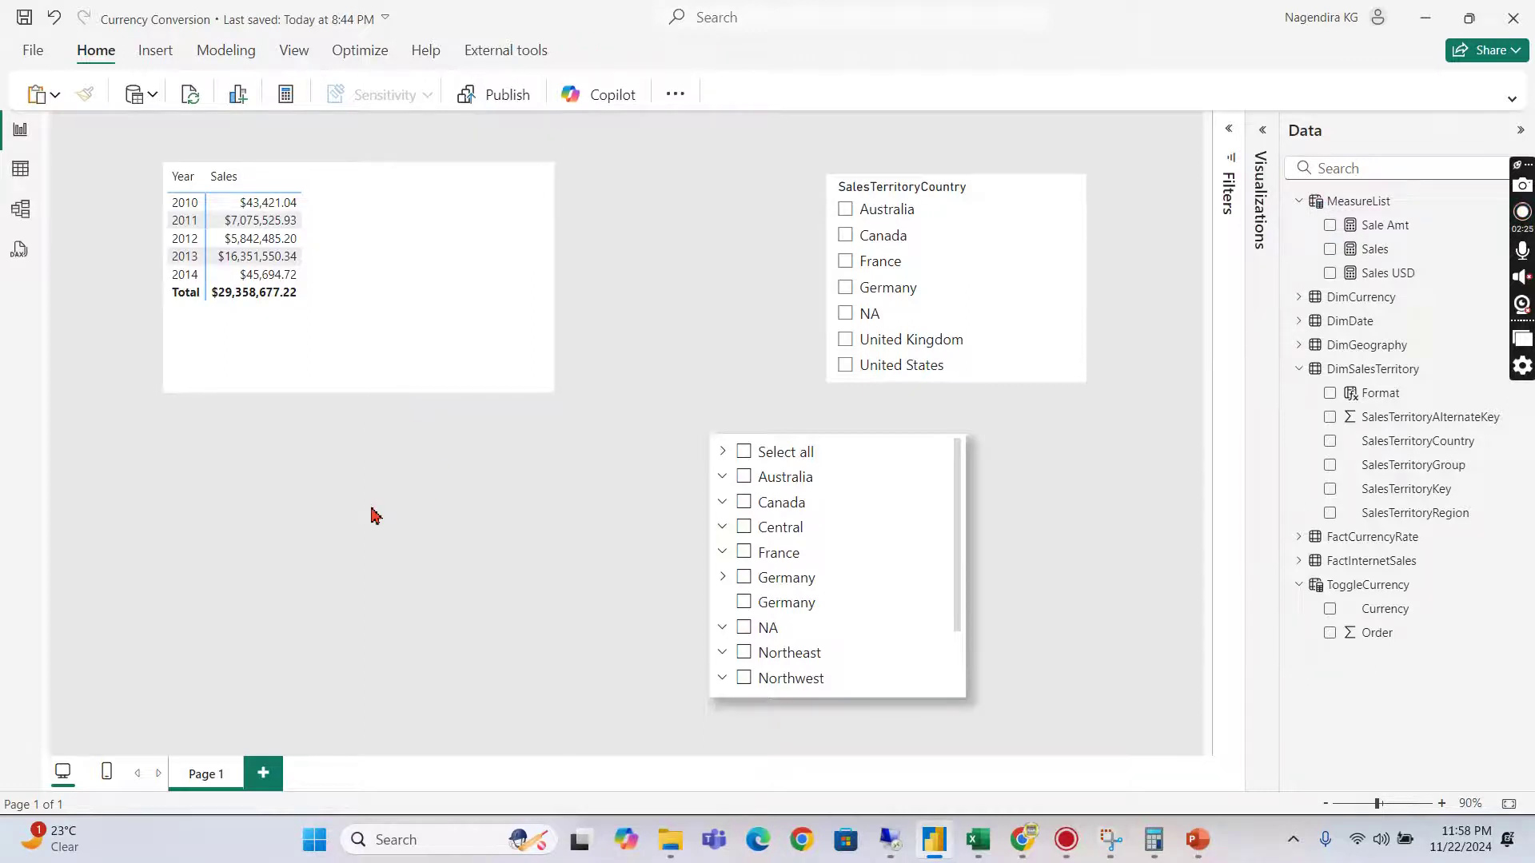
Paste a copy of the Sales table below the original and change it to an area chart.
key("ctrl+v")
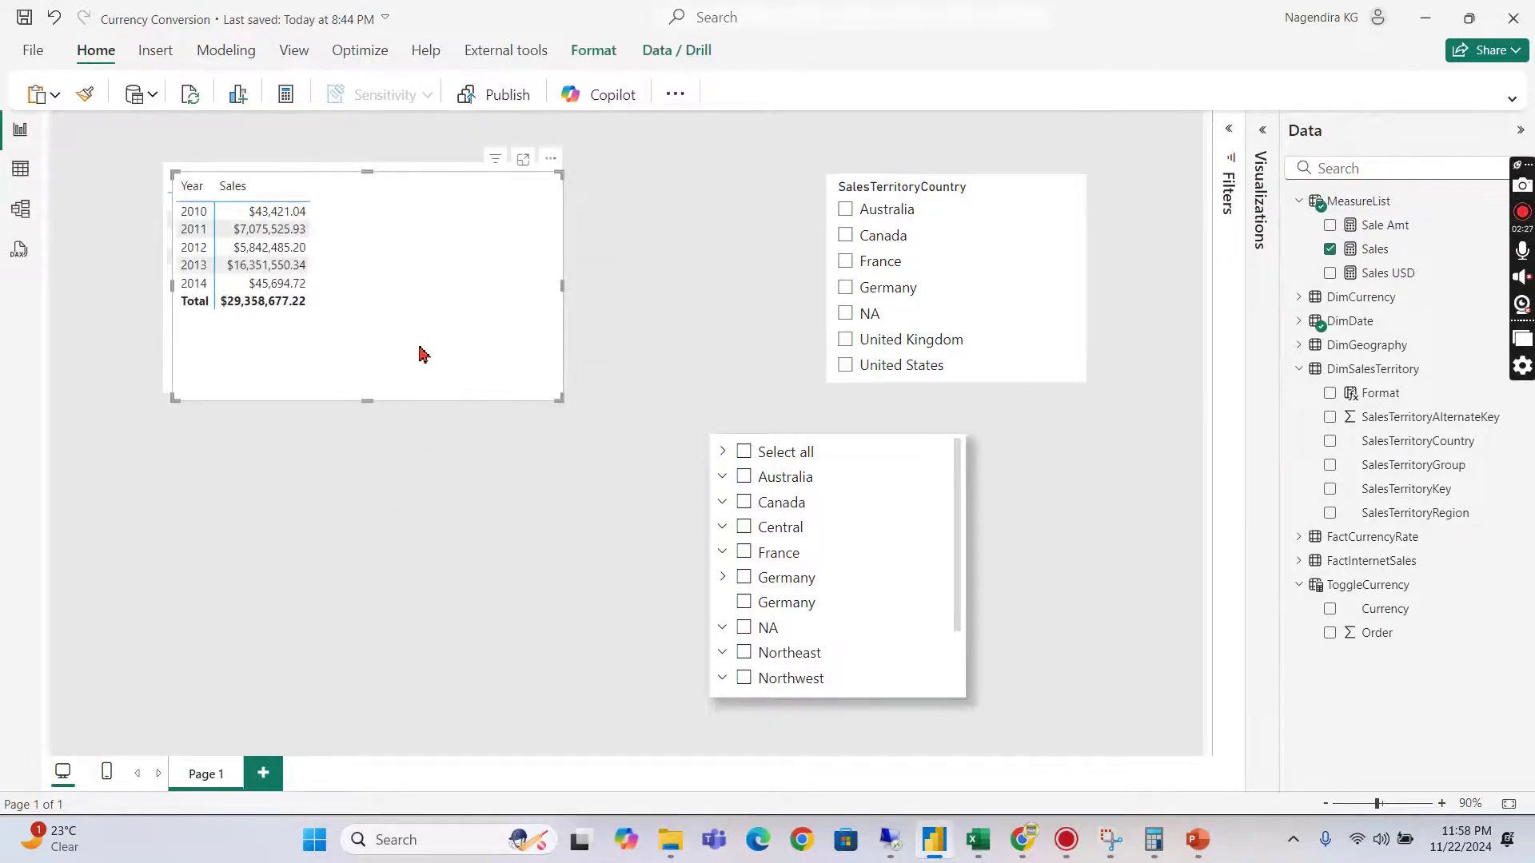
left_click_drag(421, 353, 438, 593)
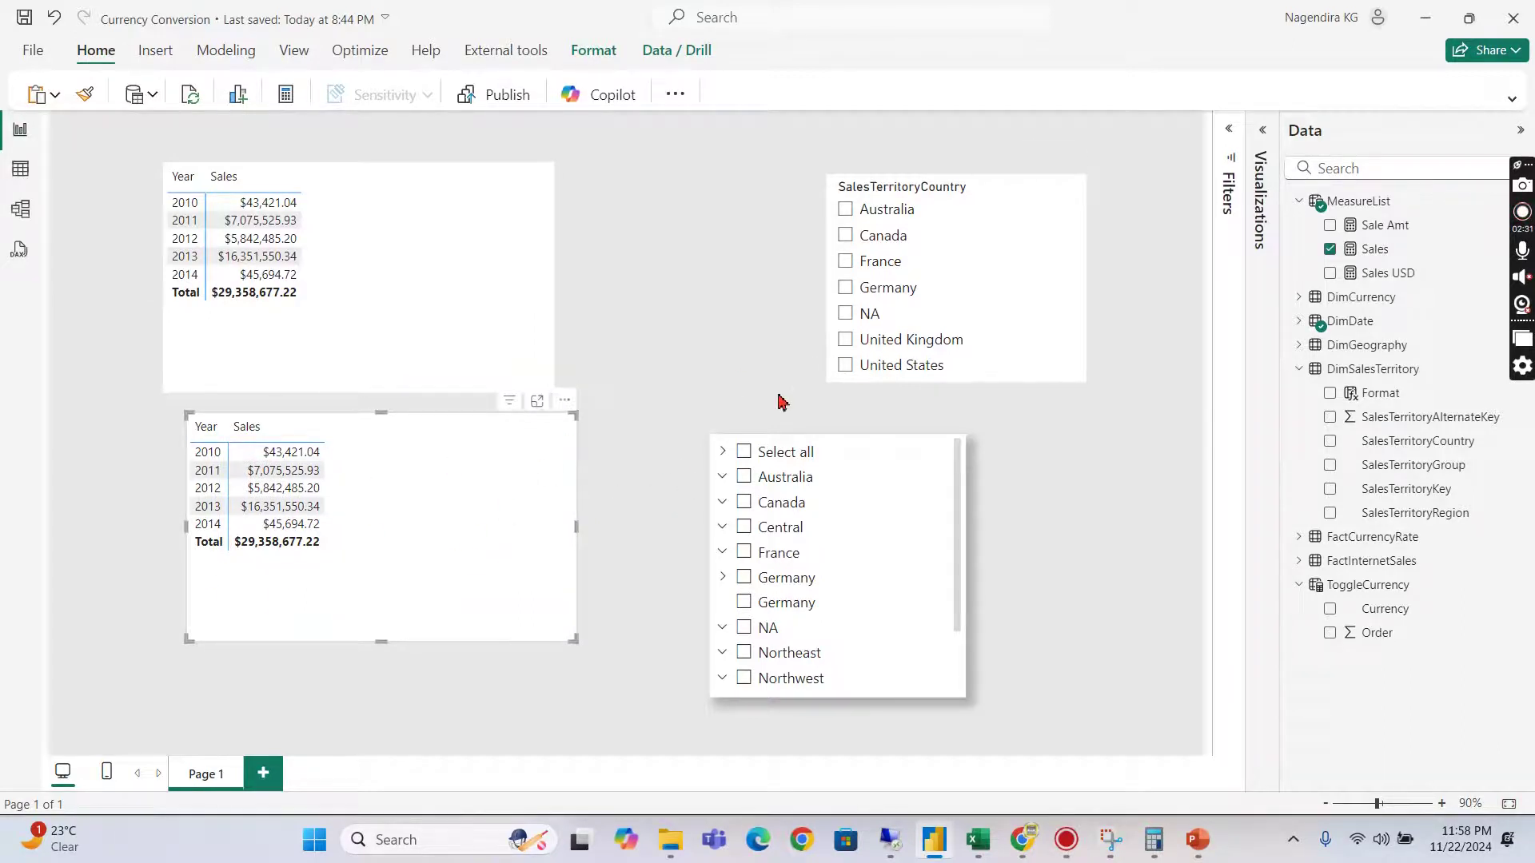
left_click(1263, 134)
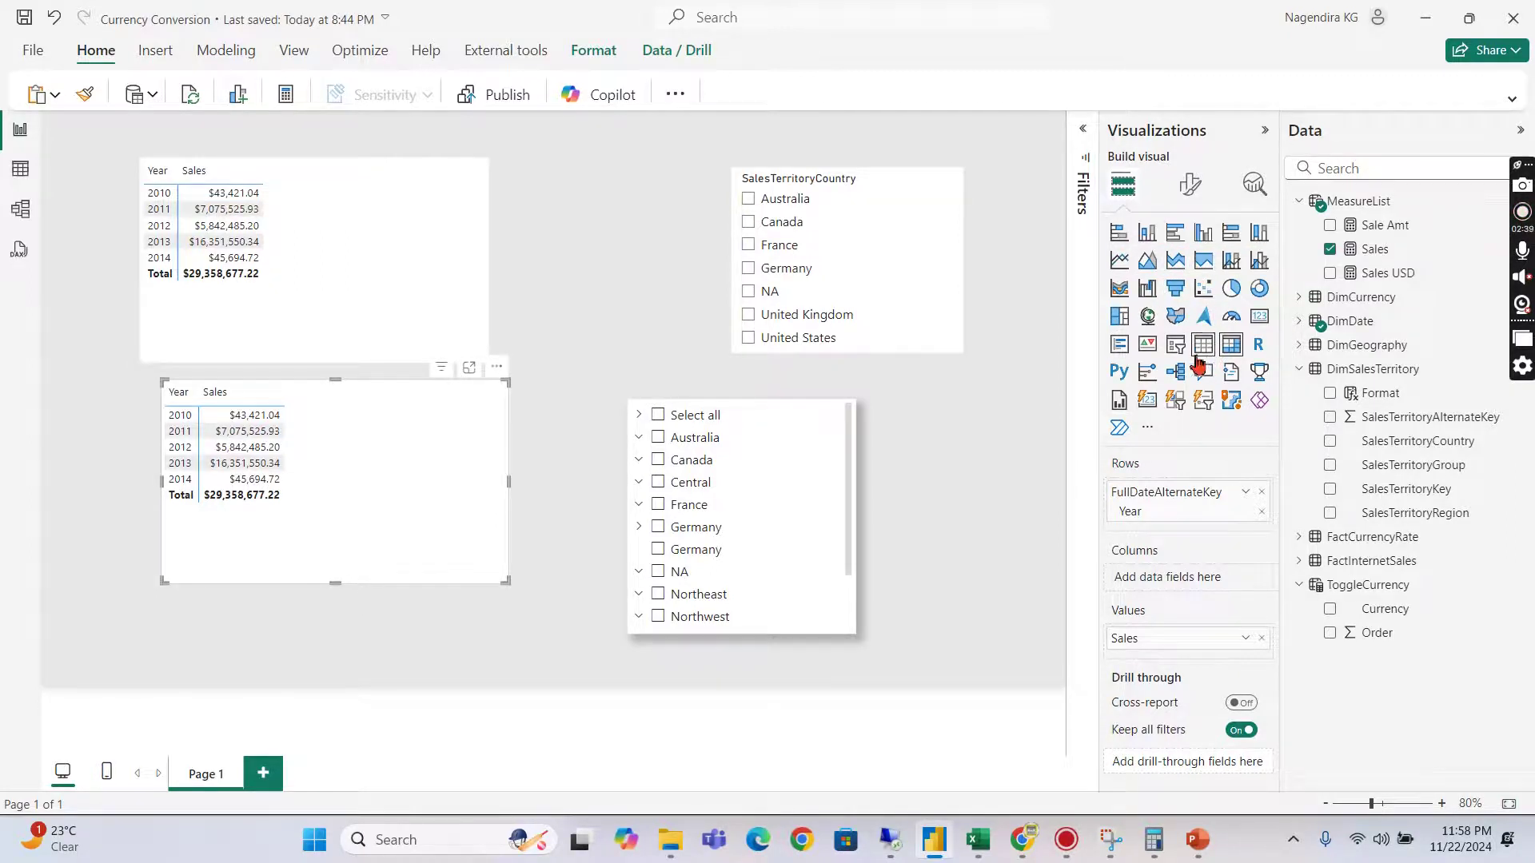
left_click(1181, 268)
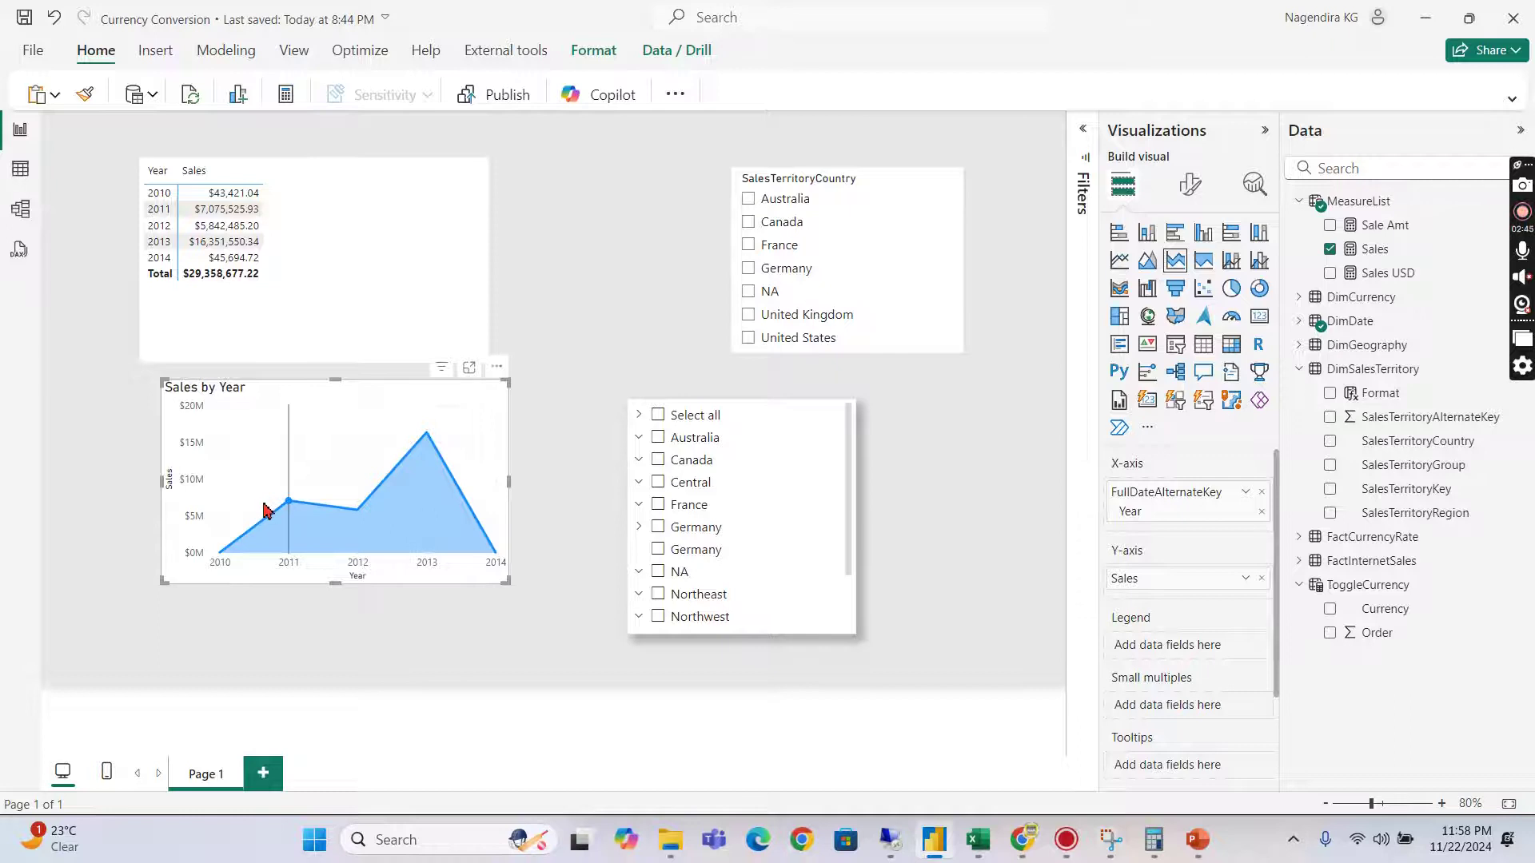
Filter the report to Australia and nudge the chart left, checking 2013 reads AU$4,339,443.38.
mouse_move(423, 457)
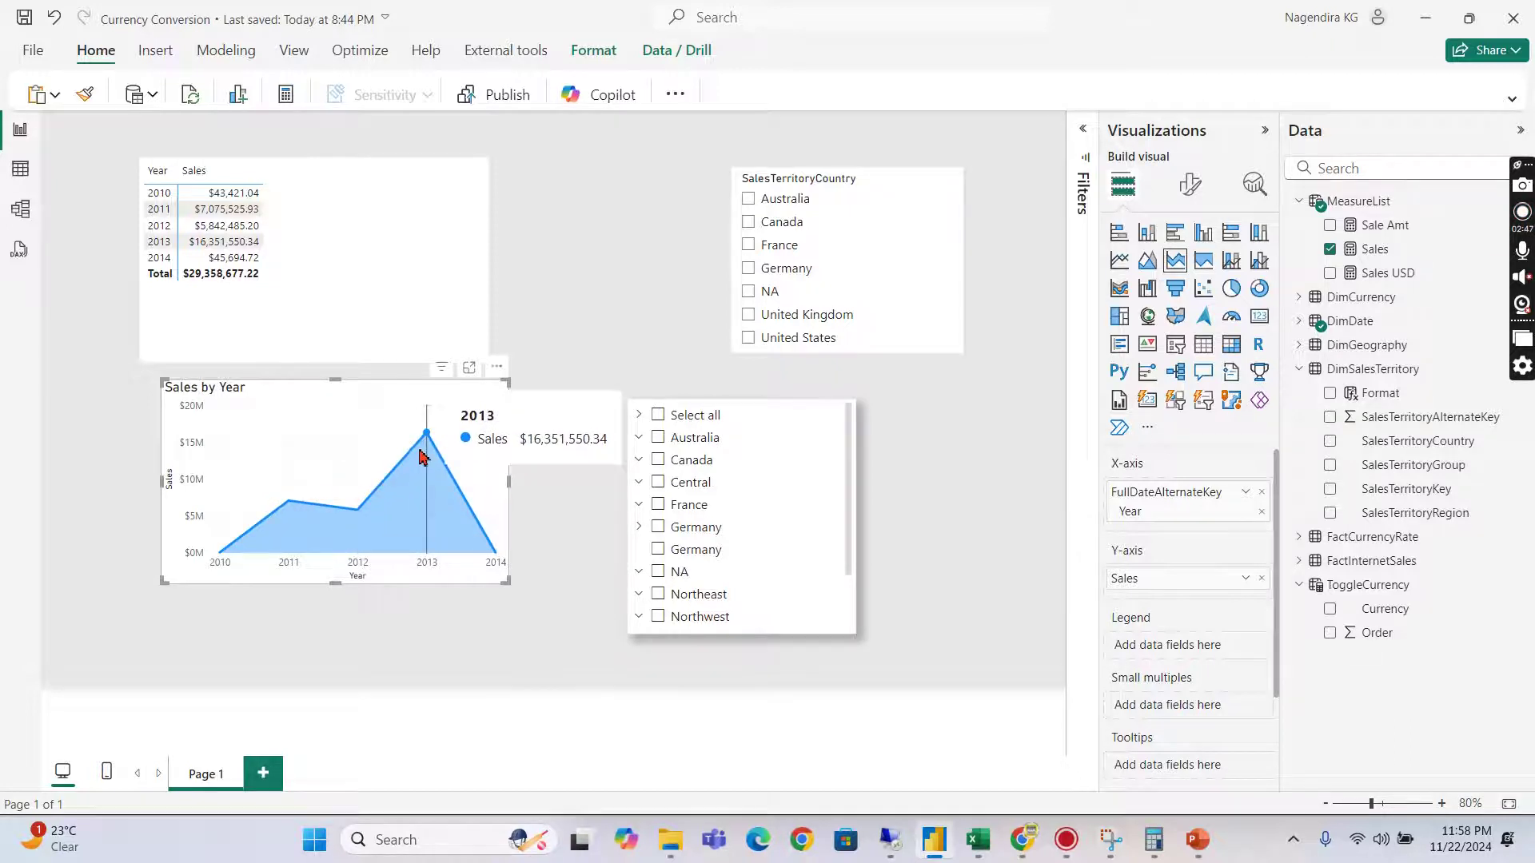
left_click(794, 205)
mouse_move(430, 435)
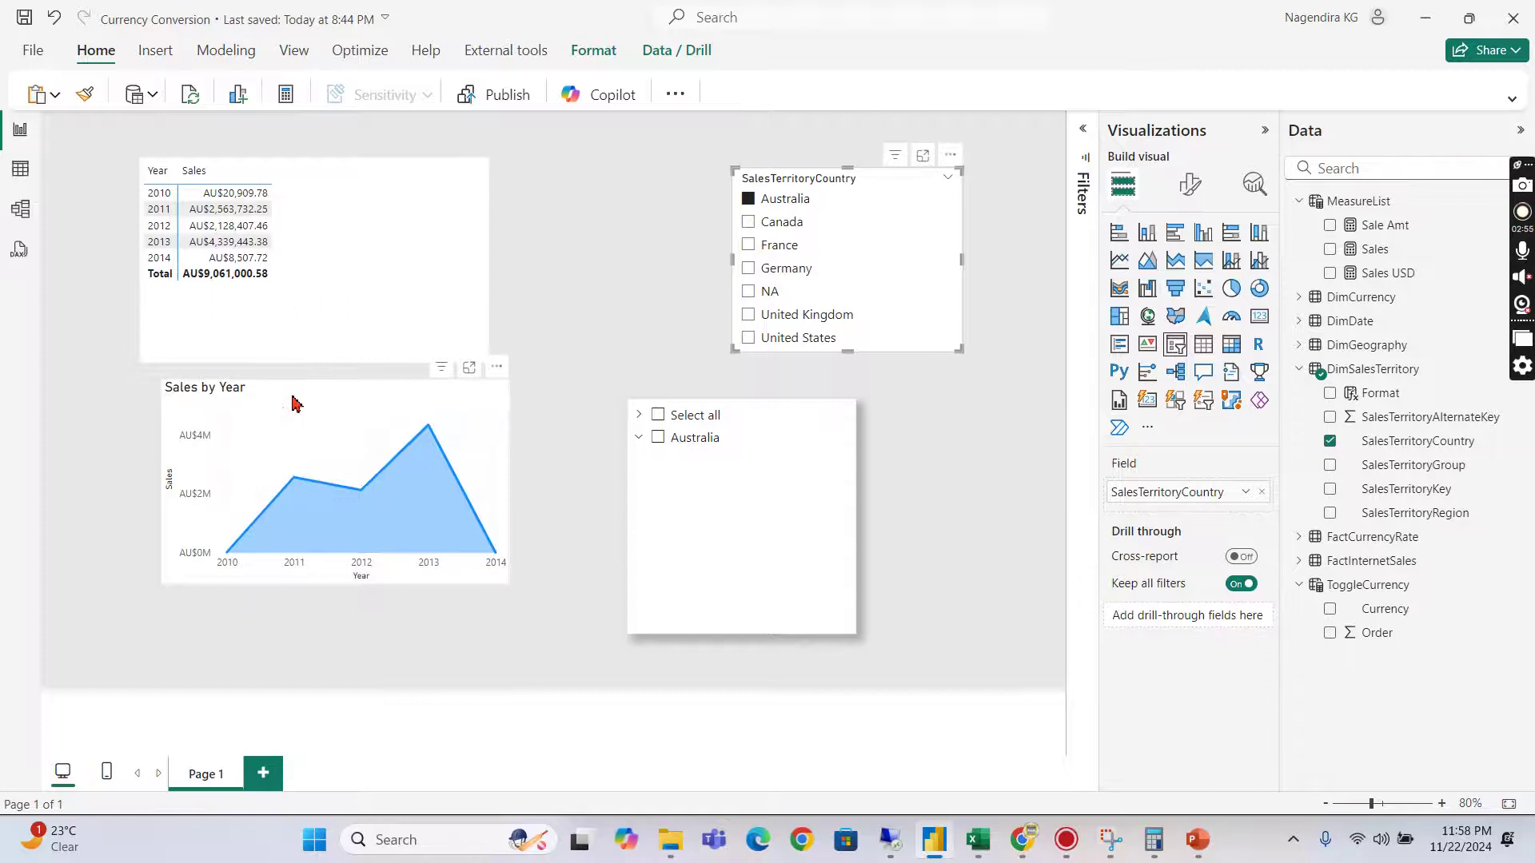
left_click_drag(296, 399, 273, 405)
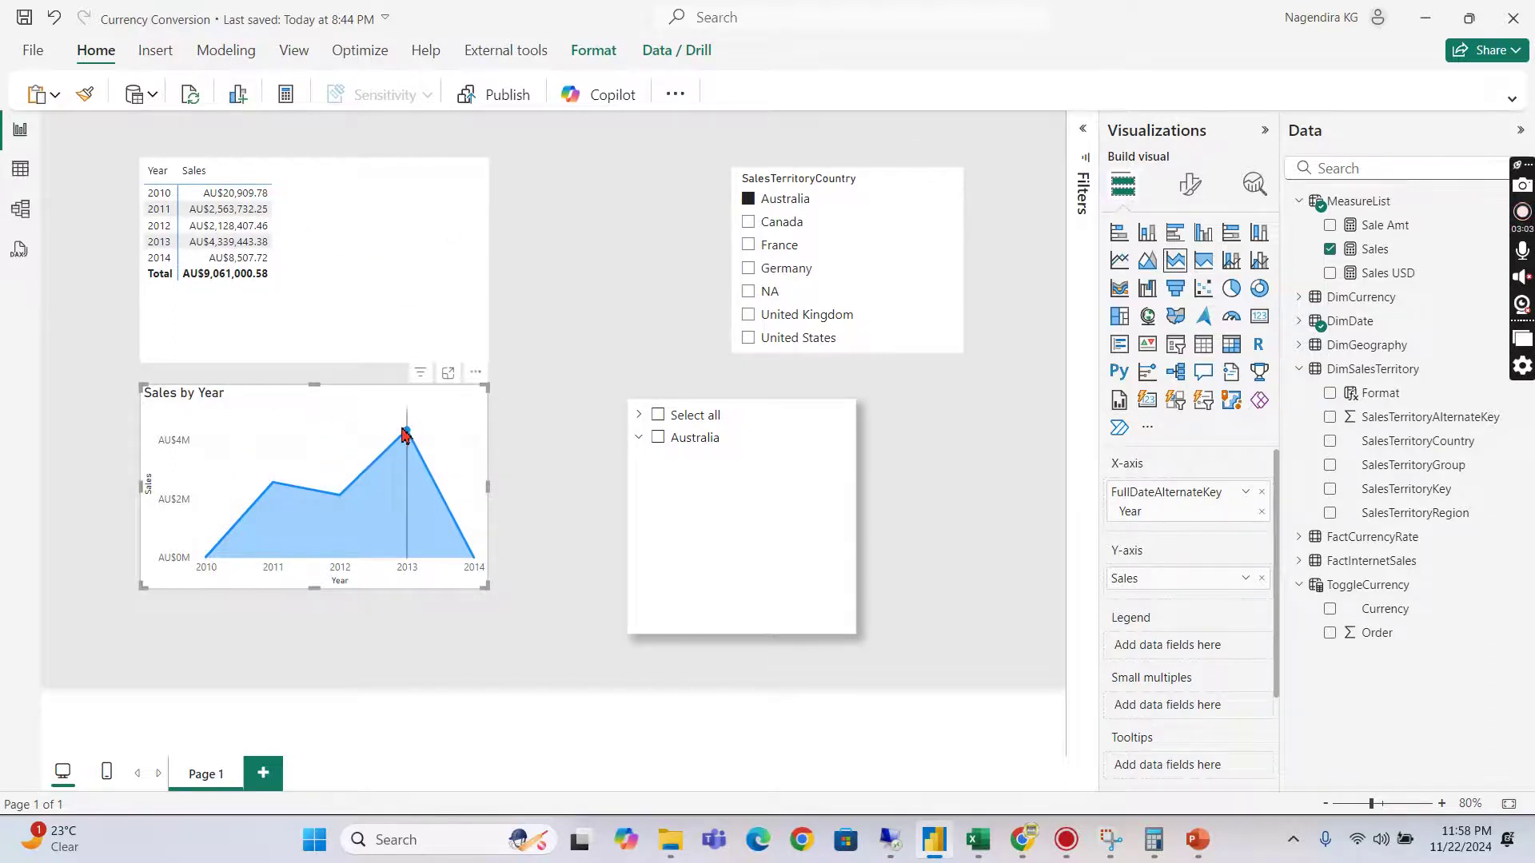
mouse_move(406, 434)
In the chart's General > Data format settings, set Apply settings to Sales.
left_click(1198, 182)
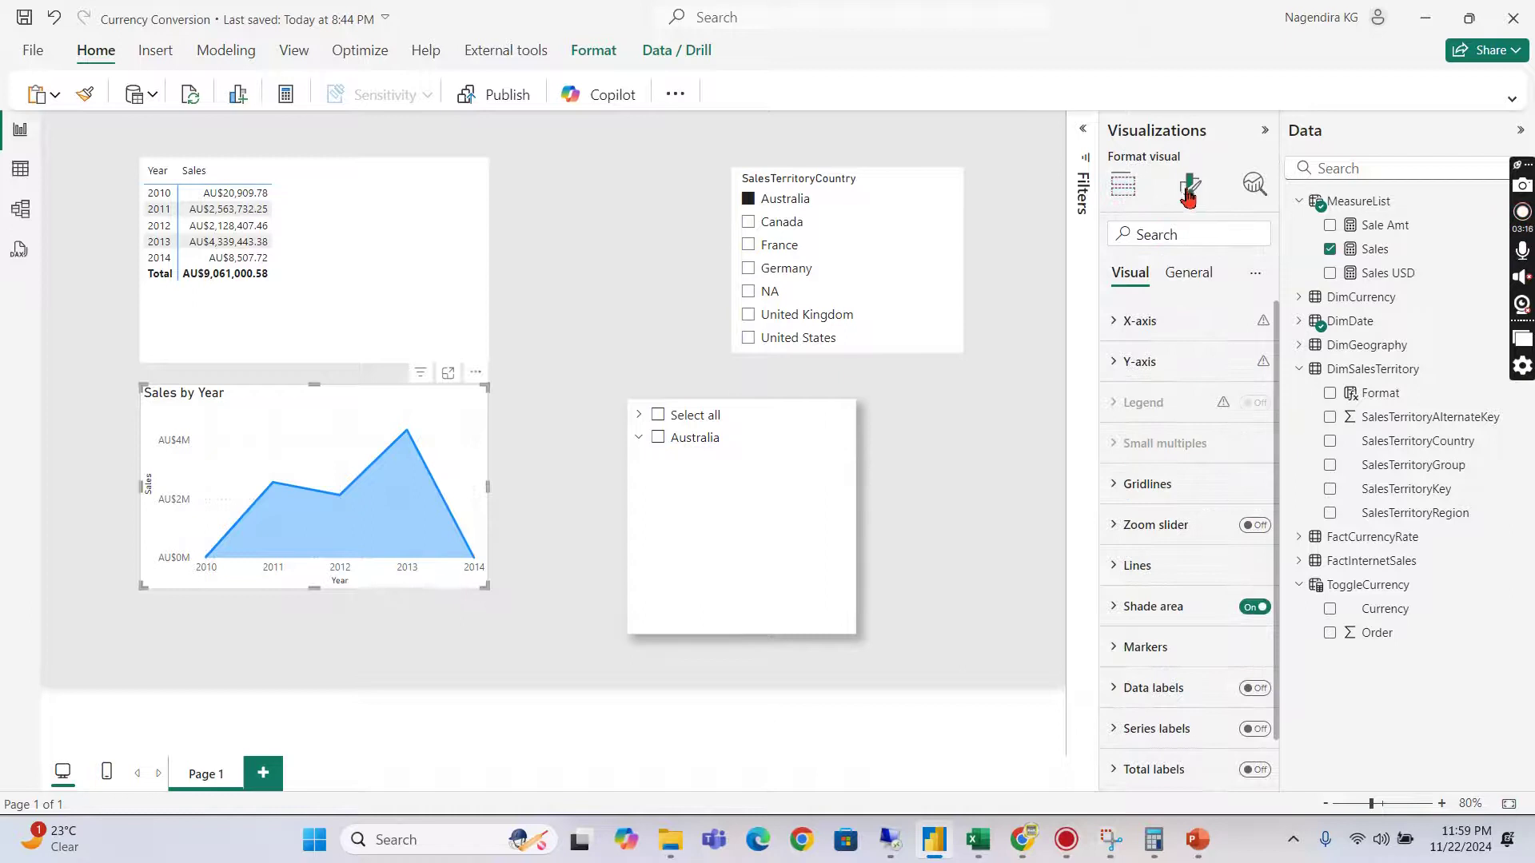
left_click(1190, 275)
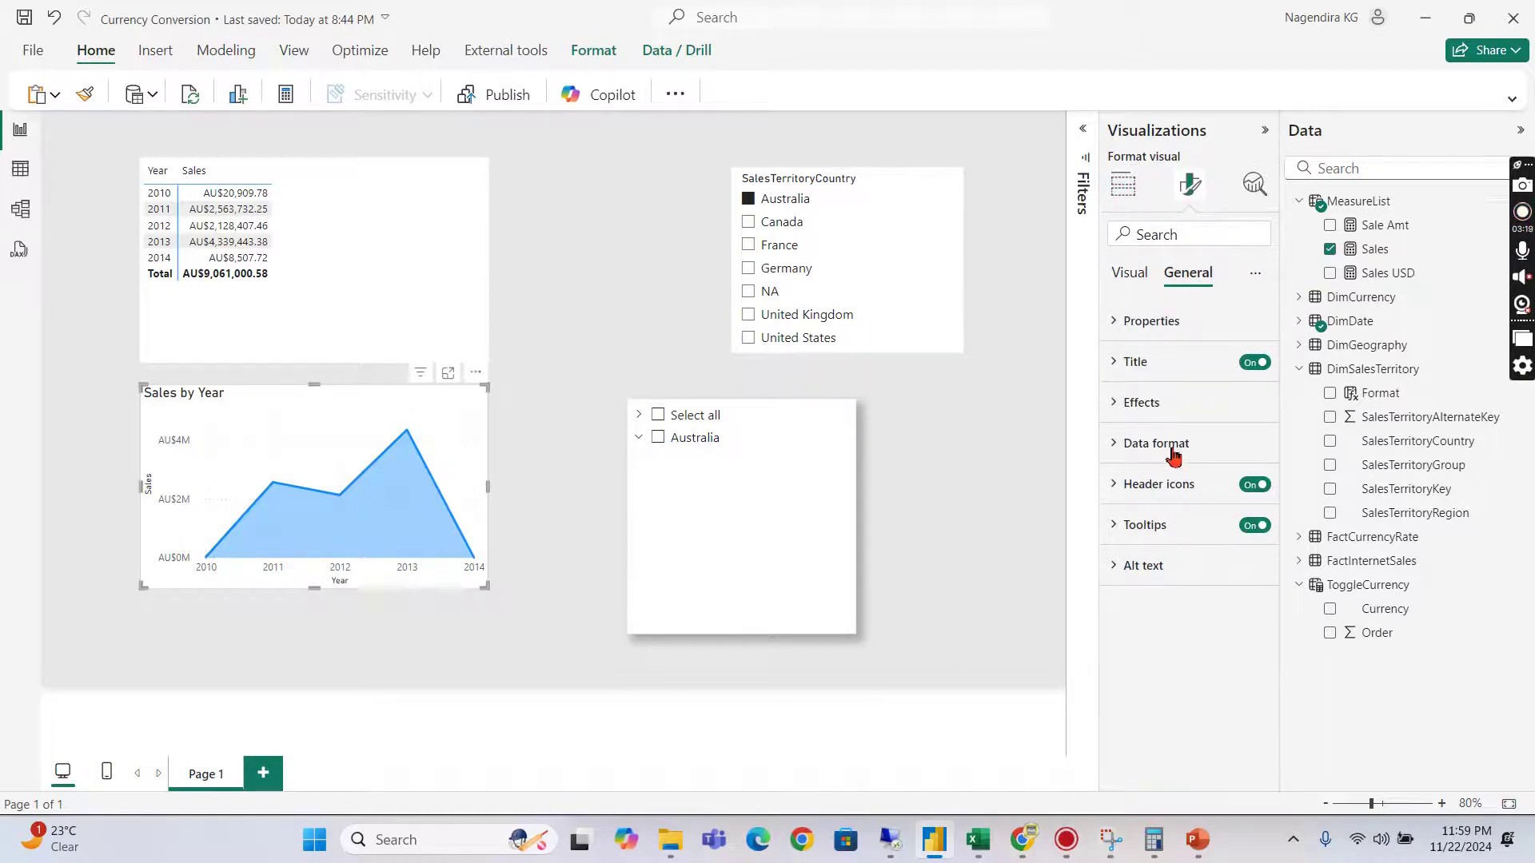
left_click(1142, 455)
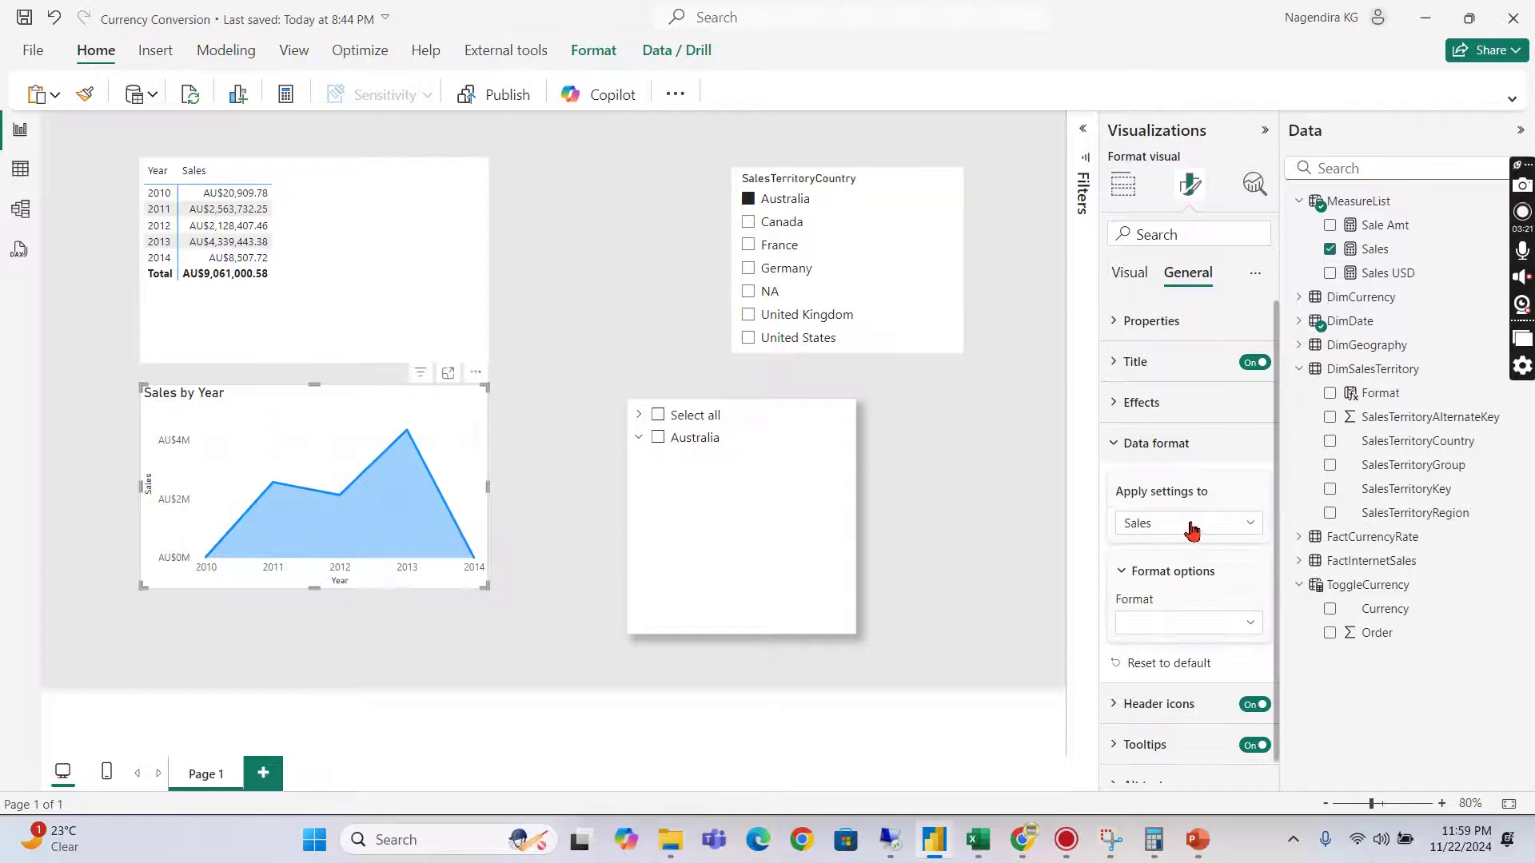
left_click(1152, 530)
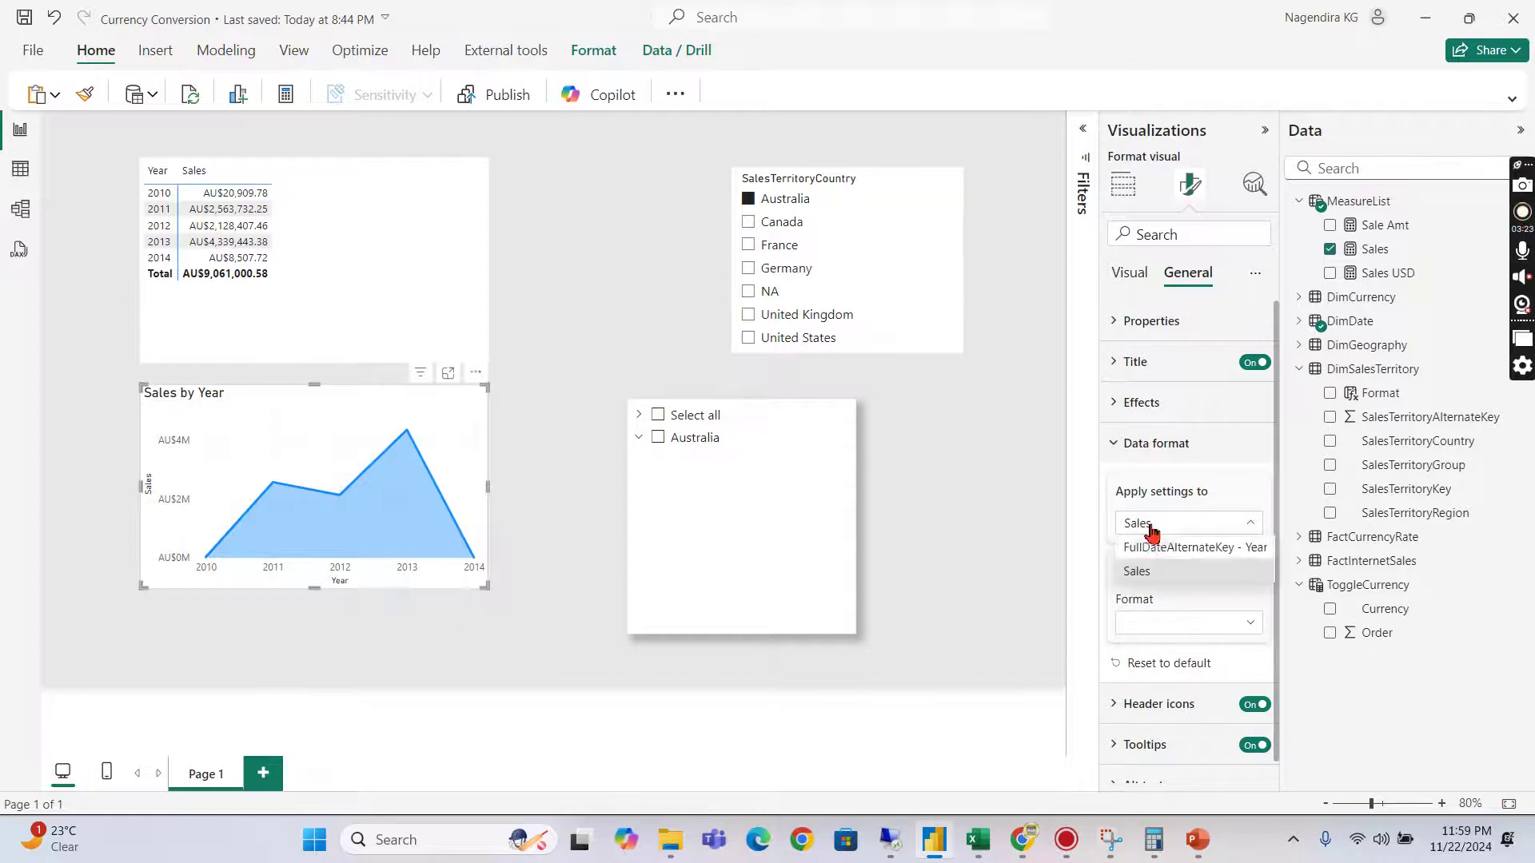
left_click(1146, 574)
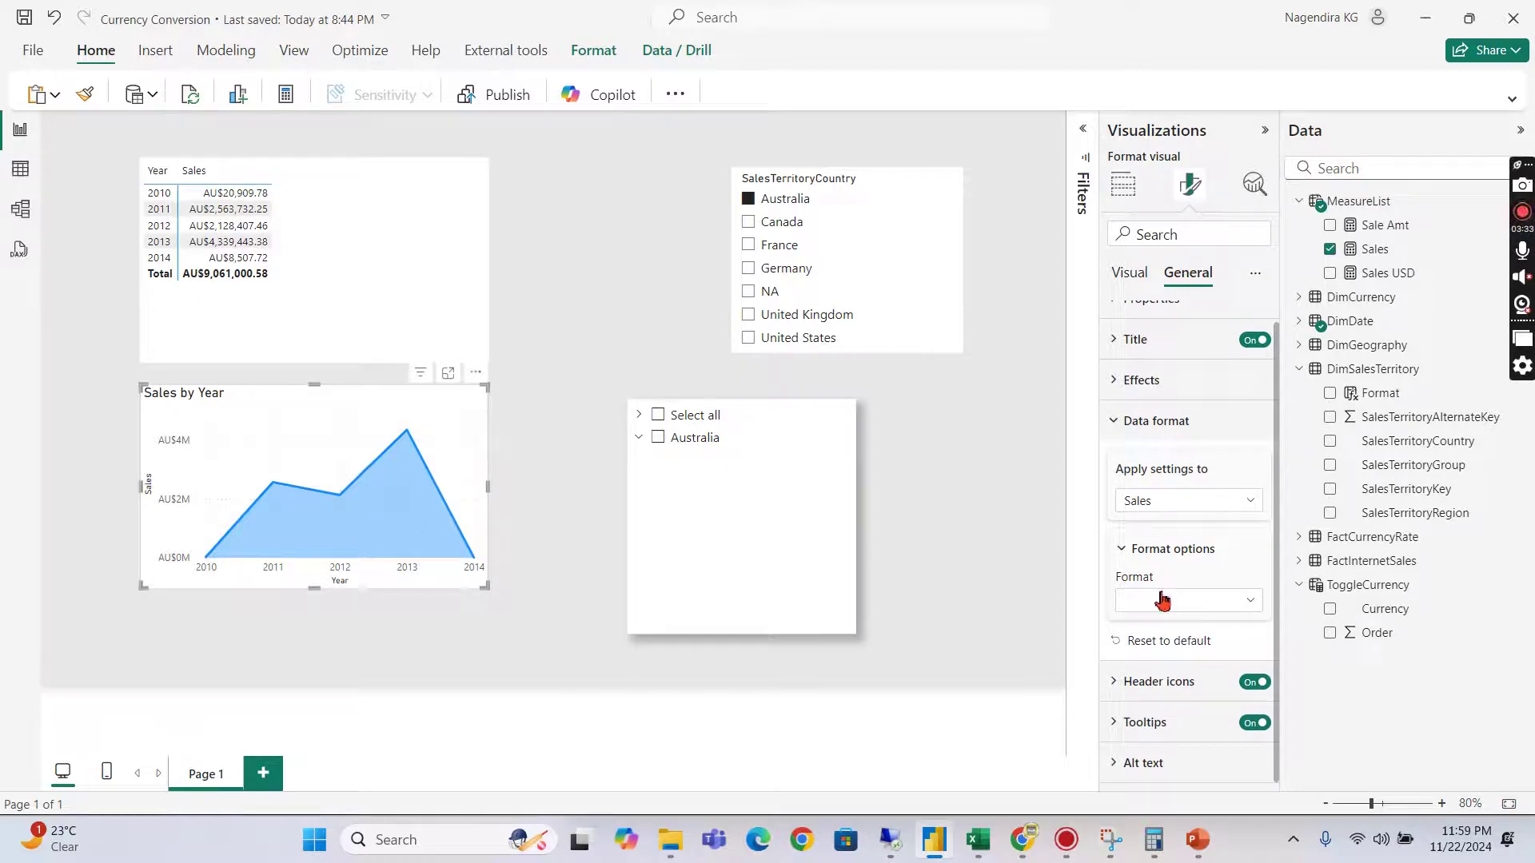
left_click(1162, 602)
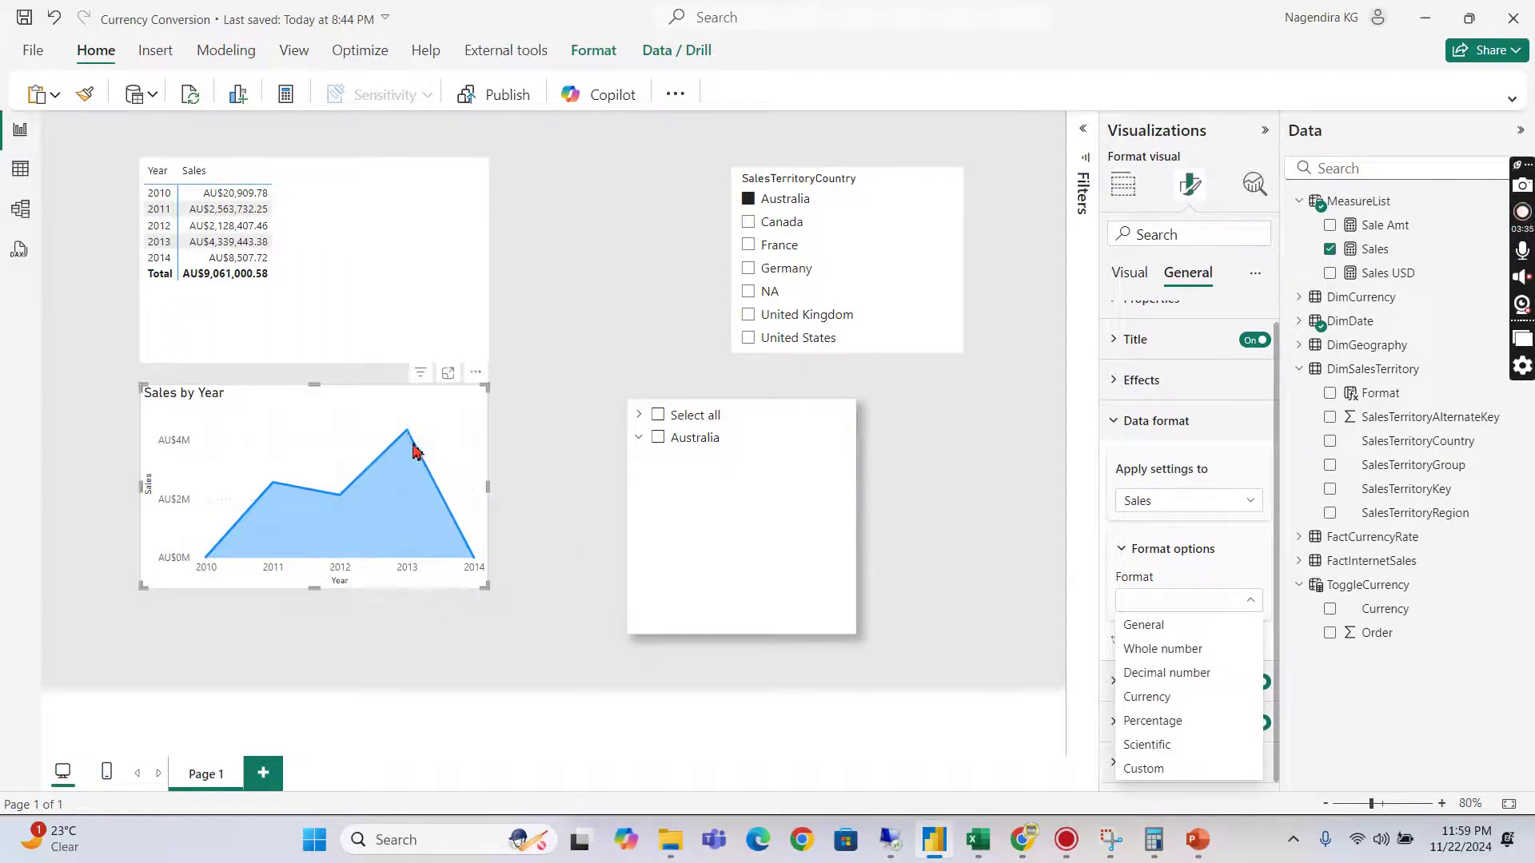
left_click(548, 429)
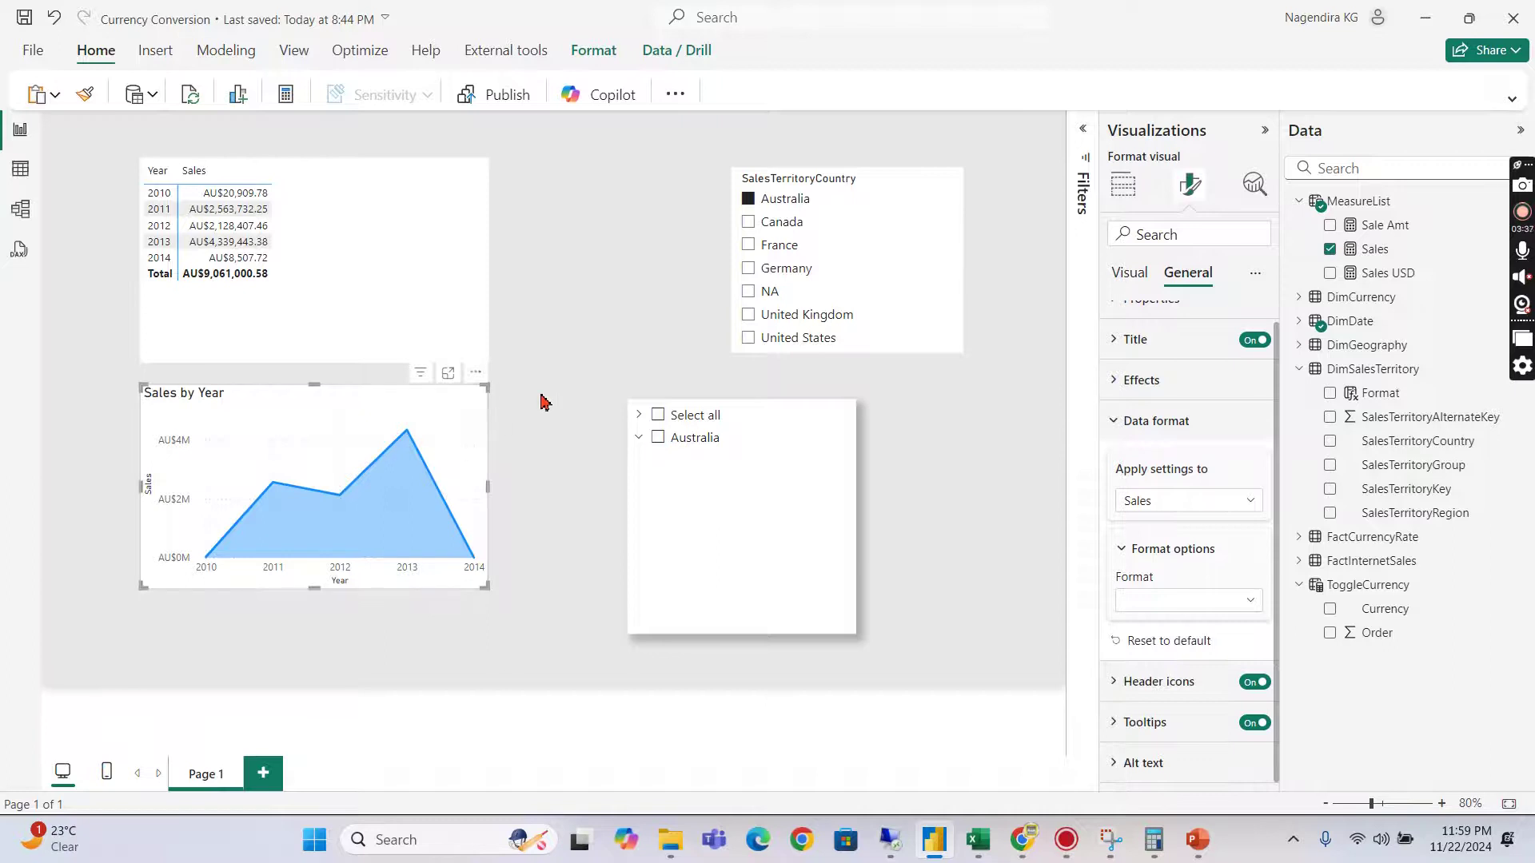
left_click(544, 401)
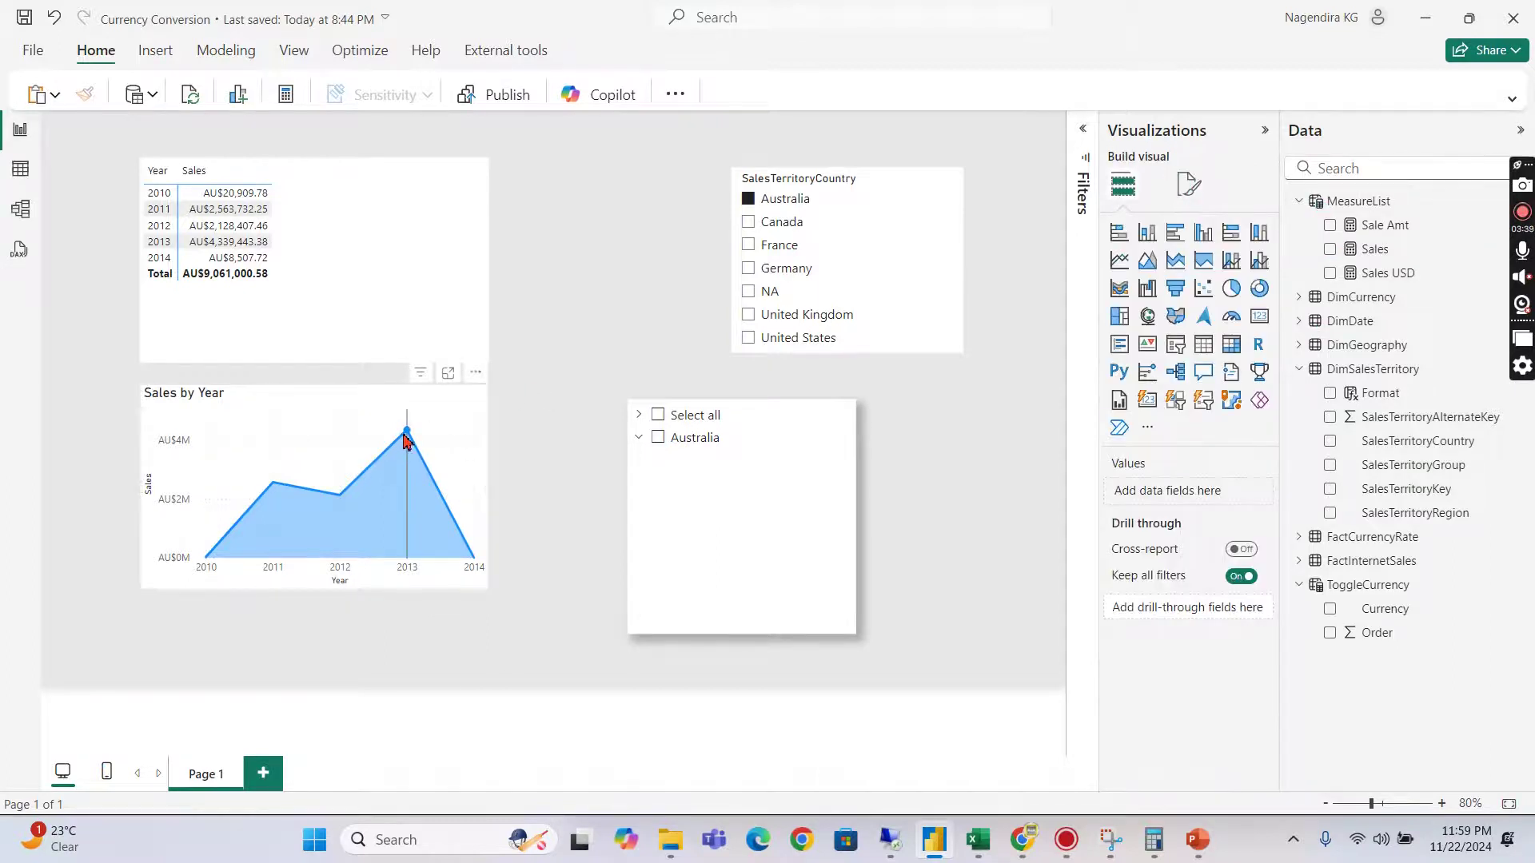
Set the Sales by Year chart's Sales format to Whole number.
mouse_move(408, 442)
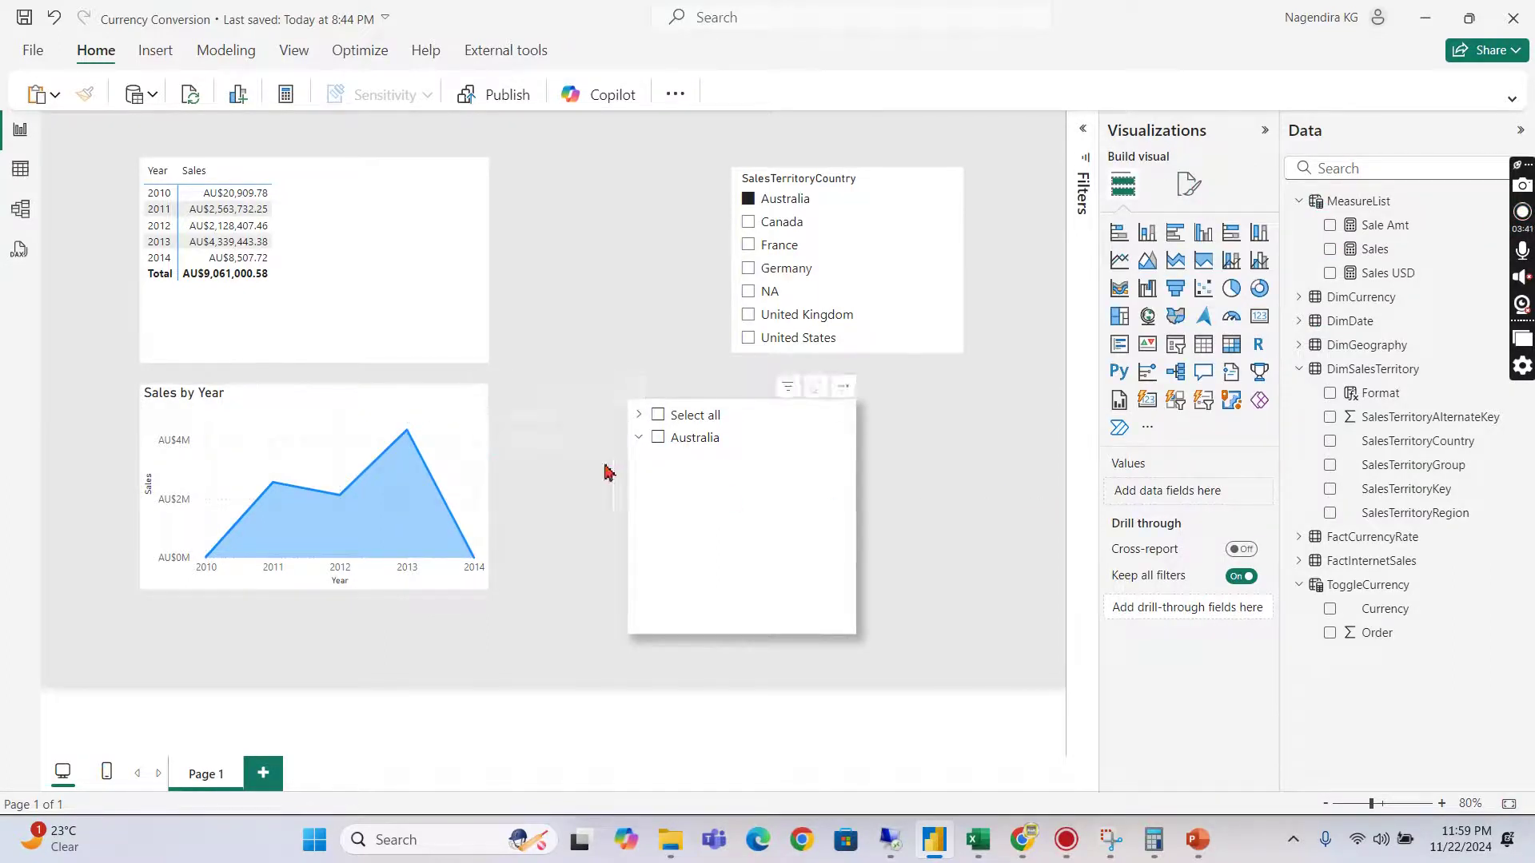
left_click(1189, 185)
left_click(394, 392)
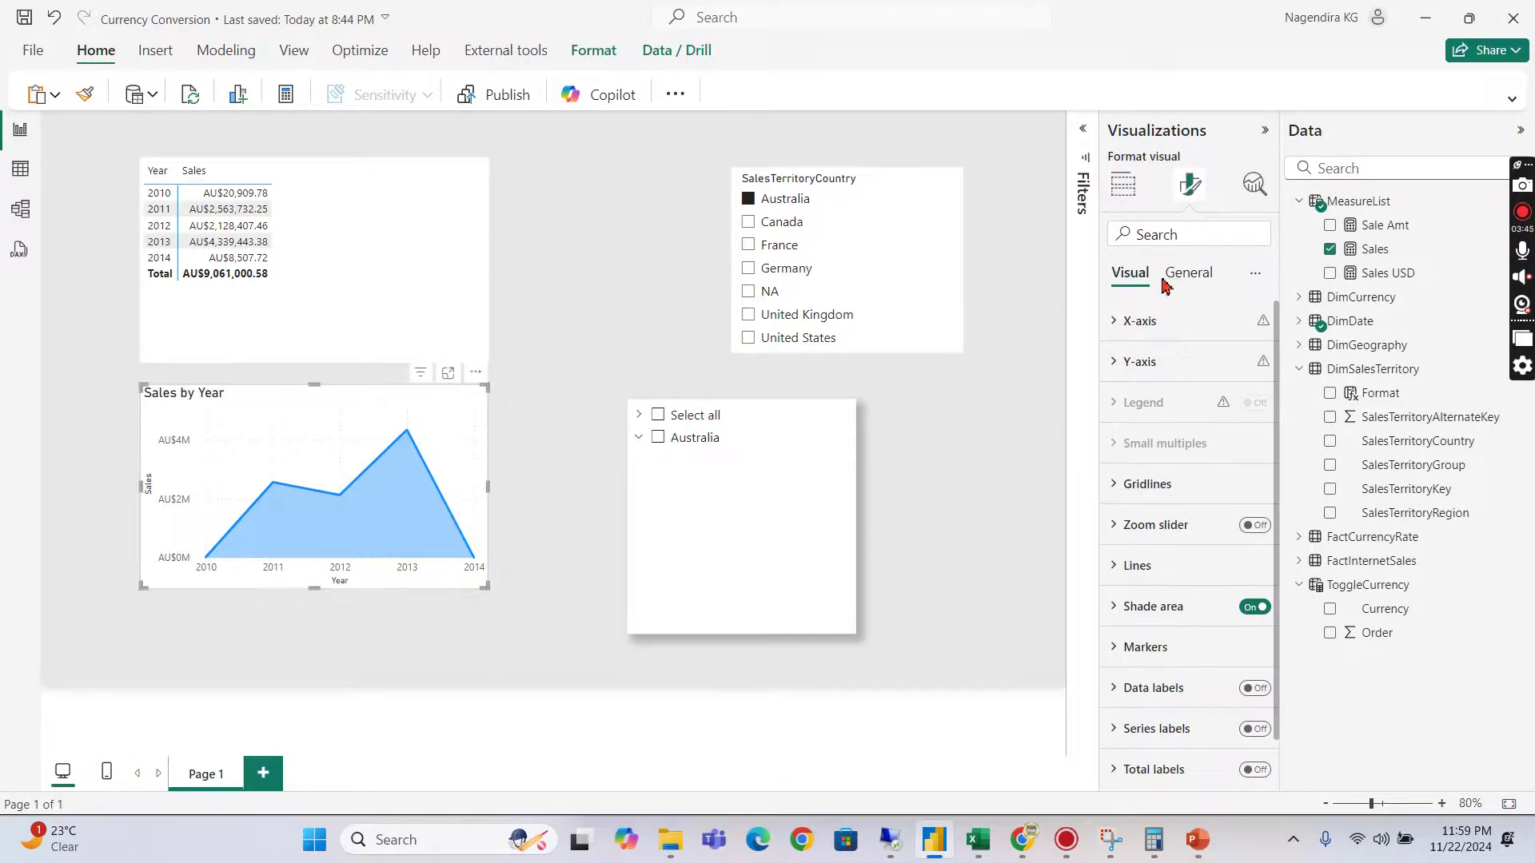
left_click(1187, 274)
left_click(1175, 446)
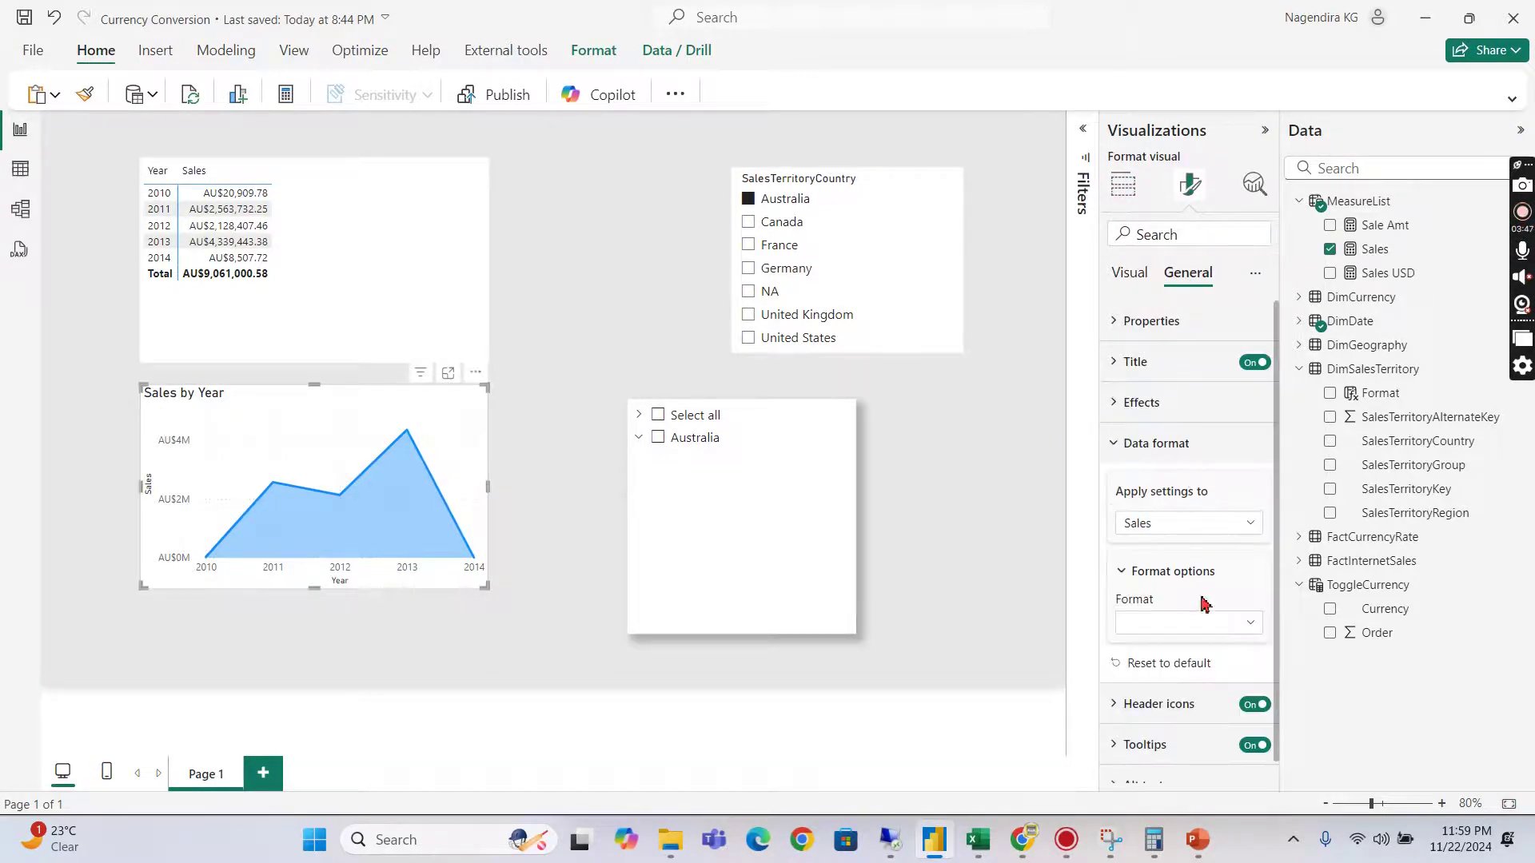
left_click(1174, 625)
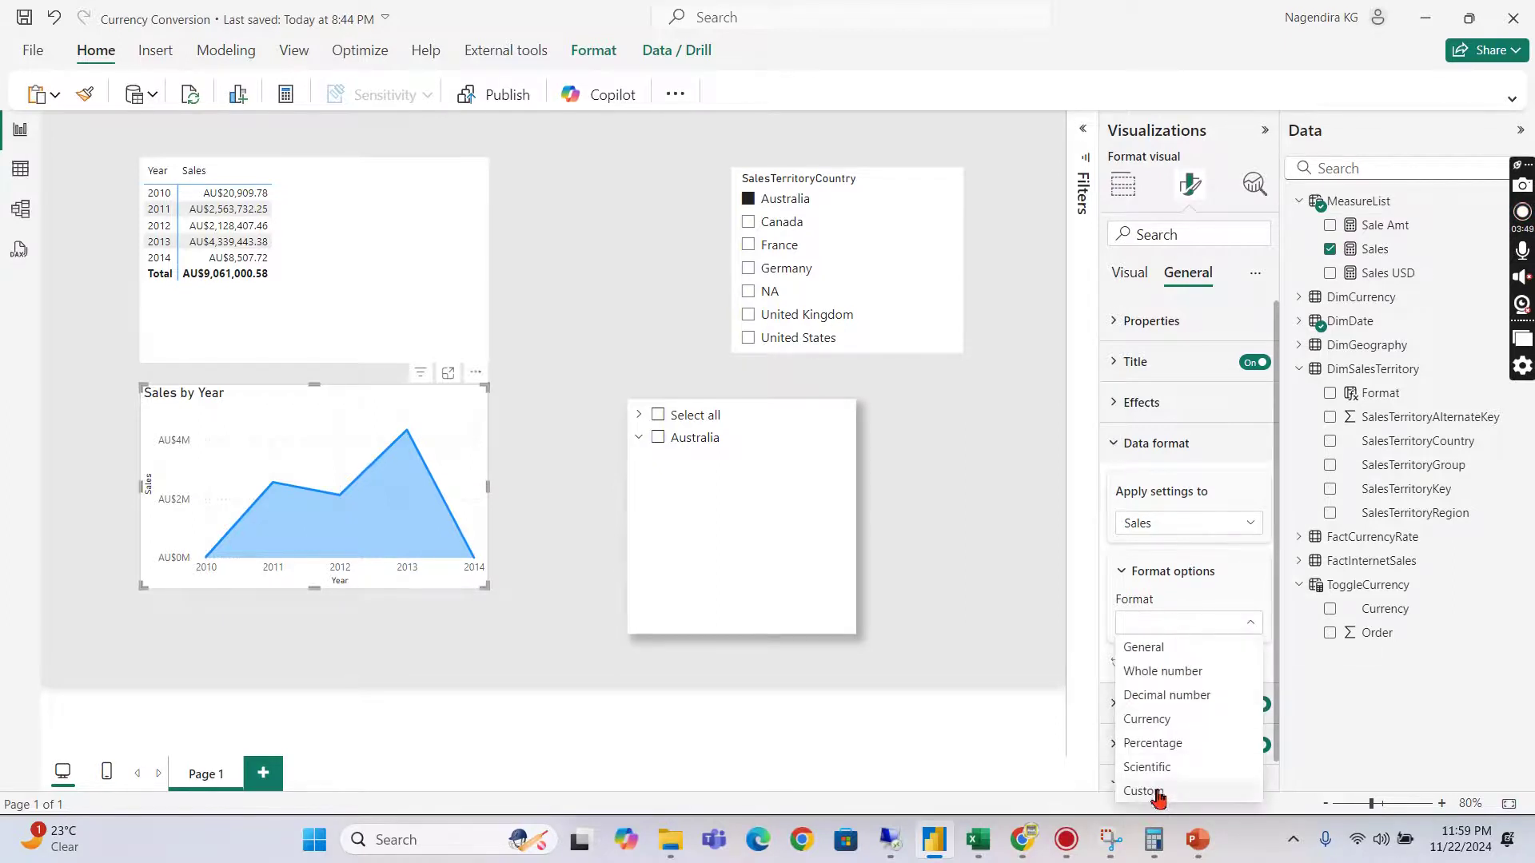
left_click(1187, 671)
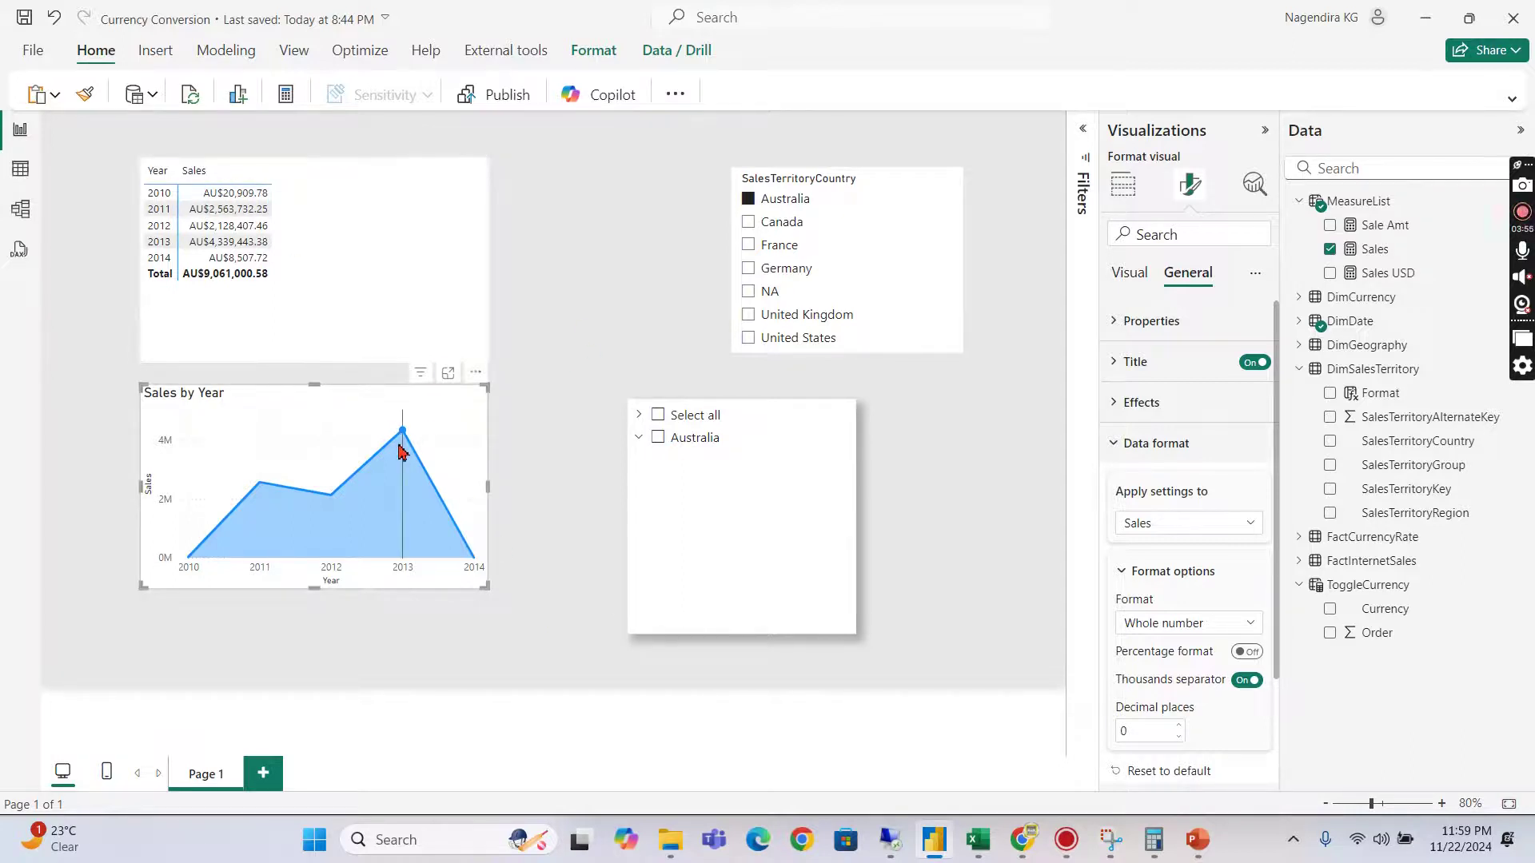
mouse_move(402, 451)
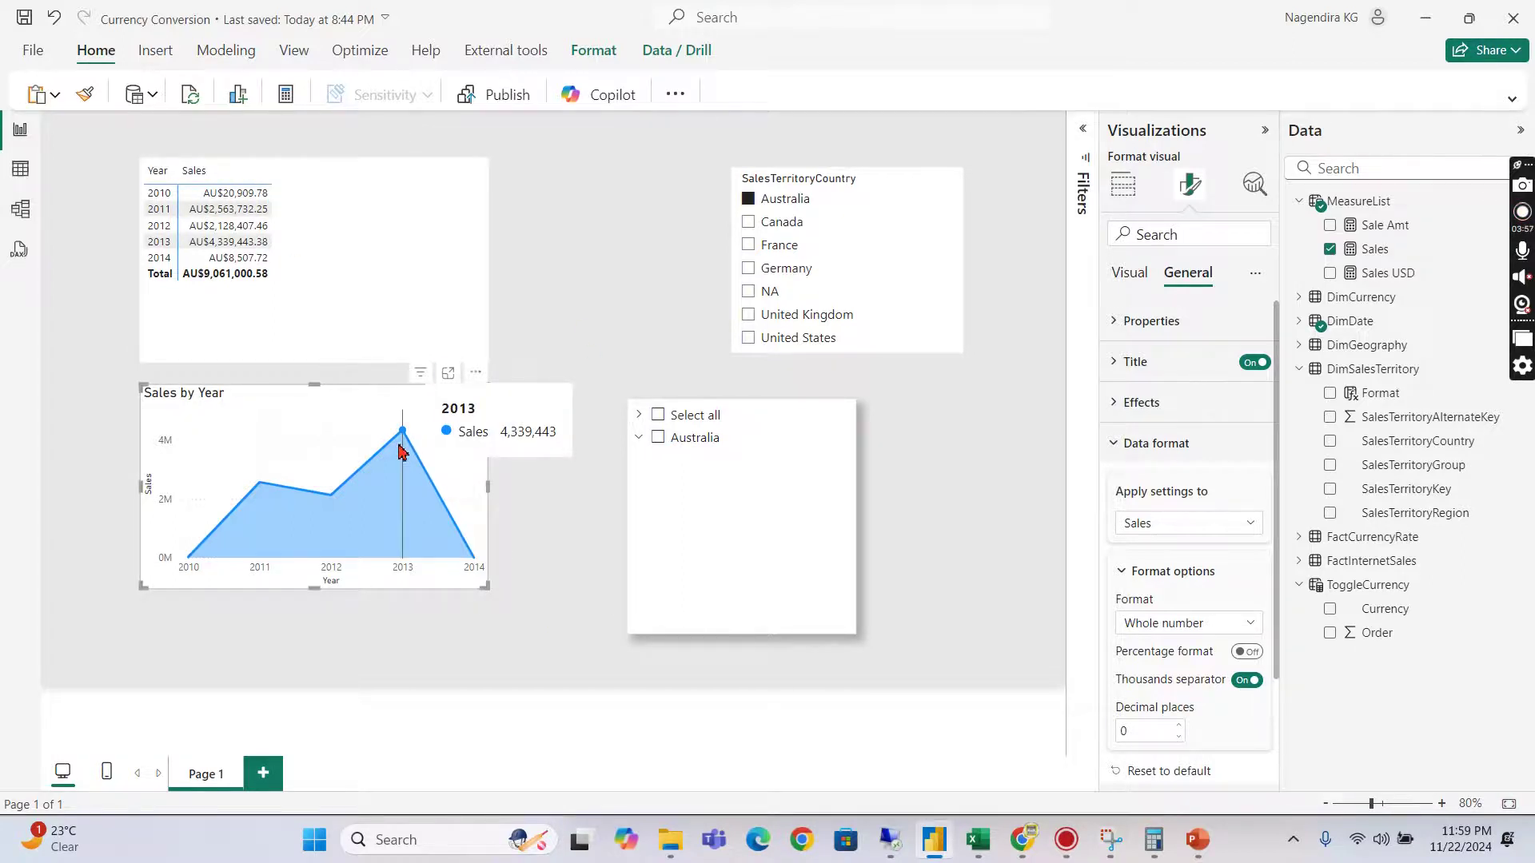
Convert the area chart to a matrix, filter to Canada, and select the lower matrix.
left_click(1136, 195)
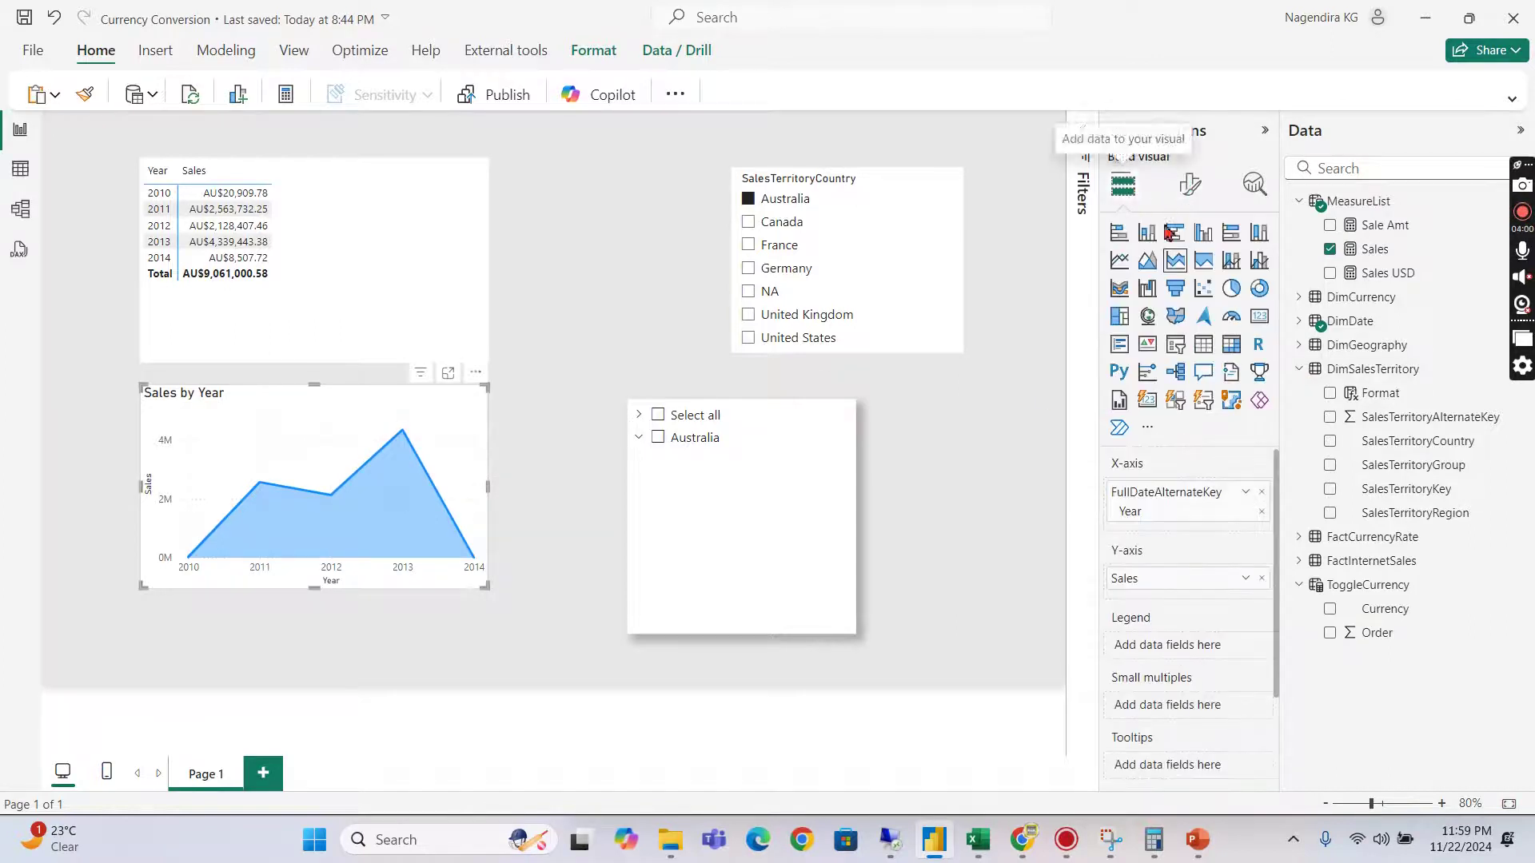
left_click(1232, 355)
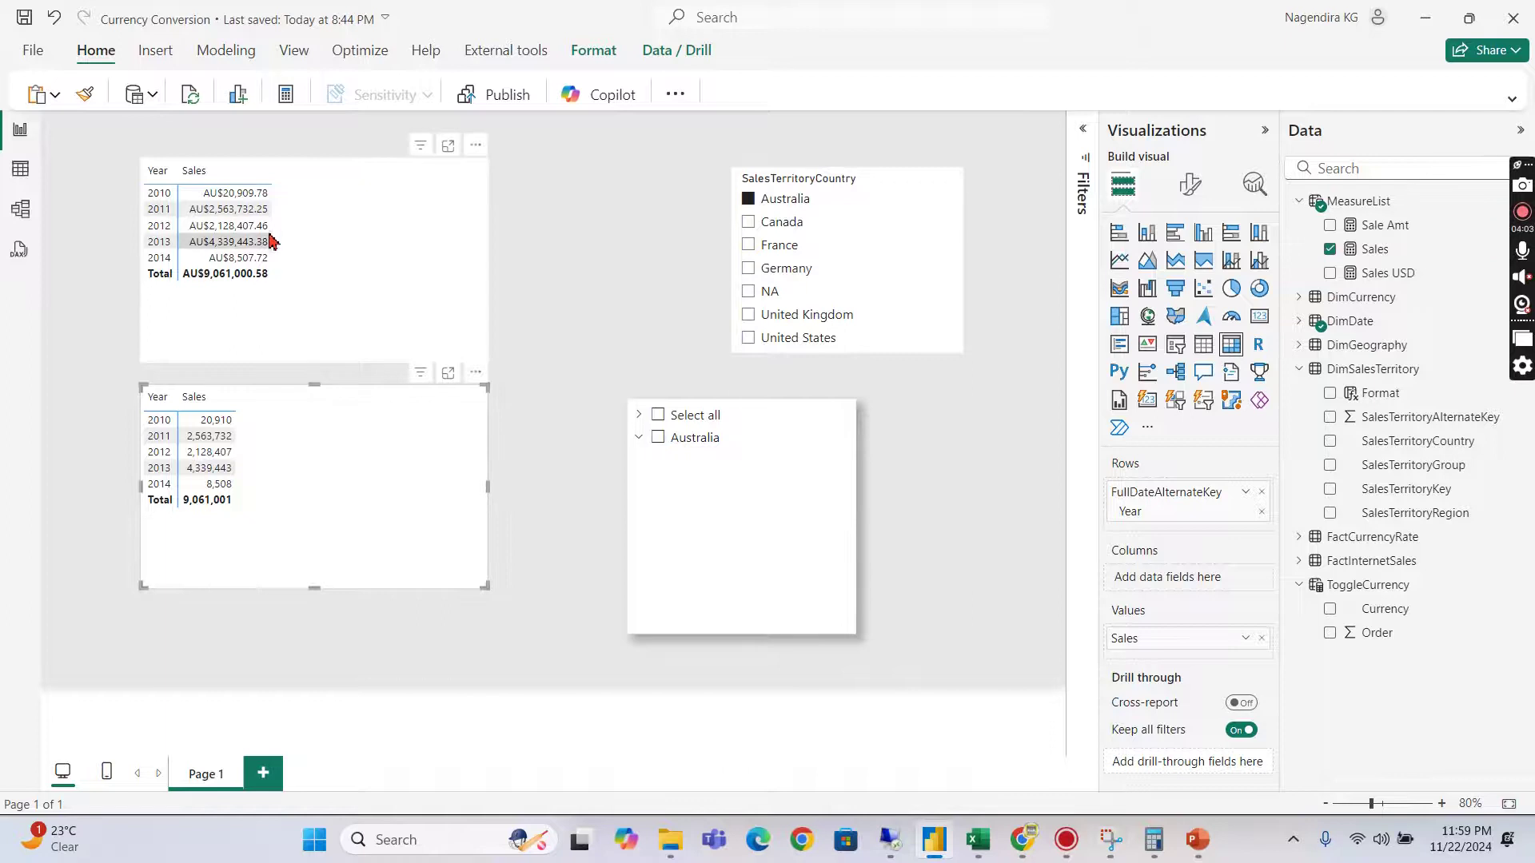
left_click(778, 227)
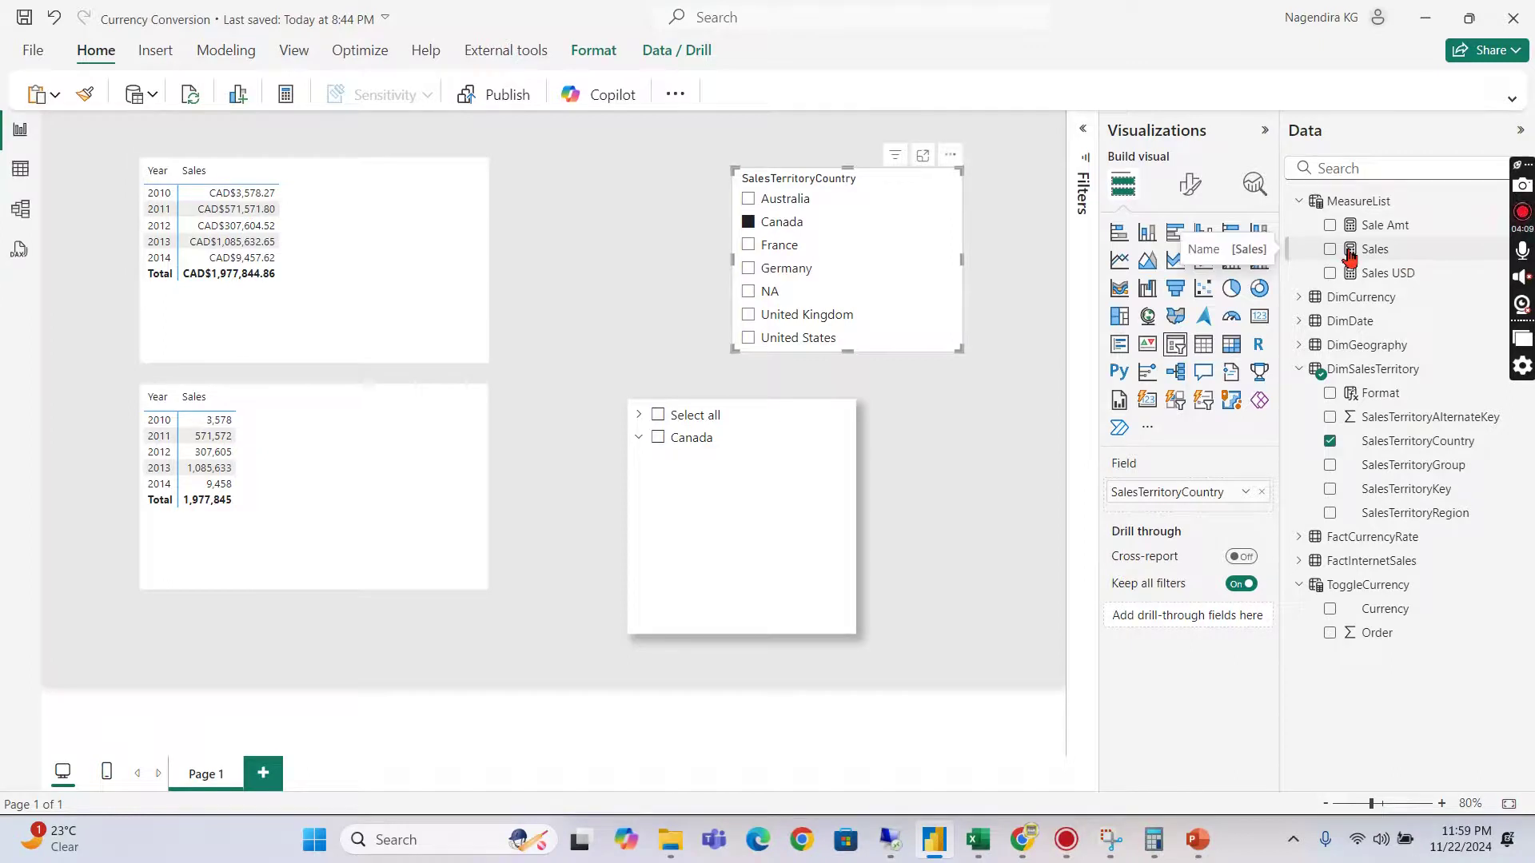
left_click(382, 420)
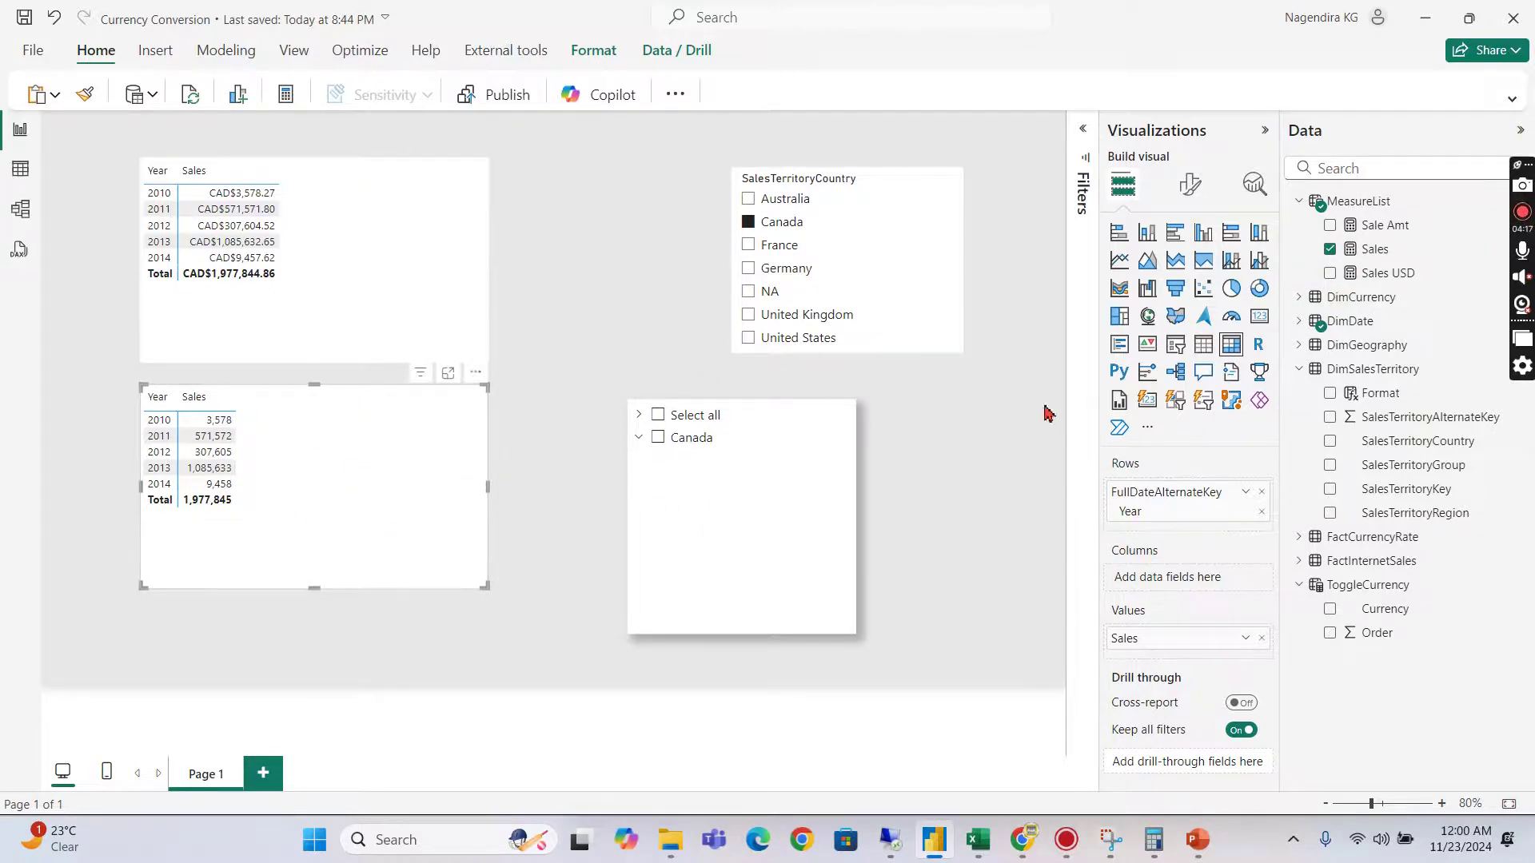
Expand the lower matrix's Data format, showing Sales as Whole number with 0 decimal places.
left_click(1186, 186)
scroll(1182, 675, "down", 3)
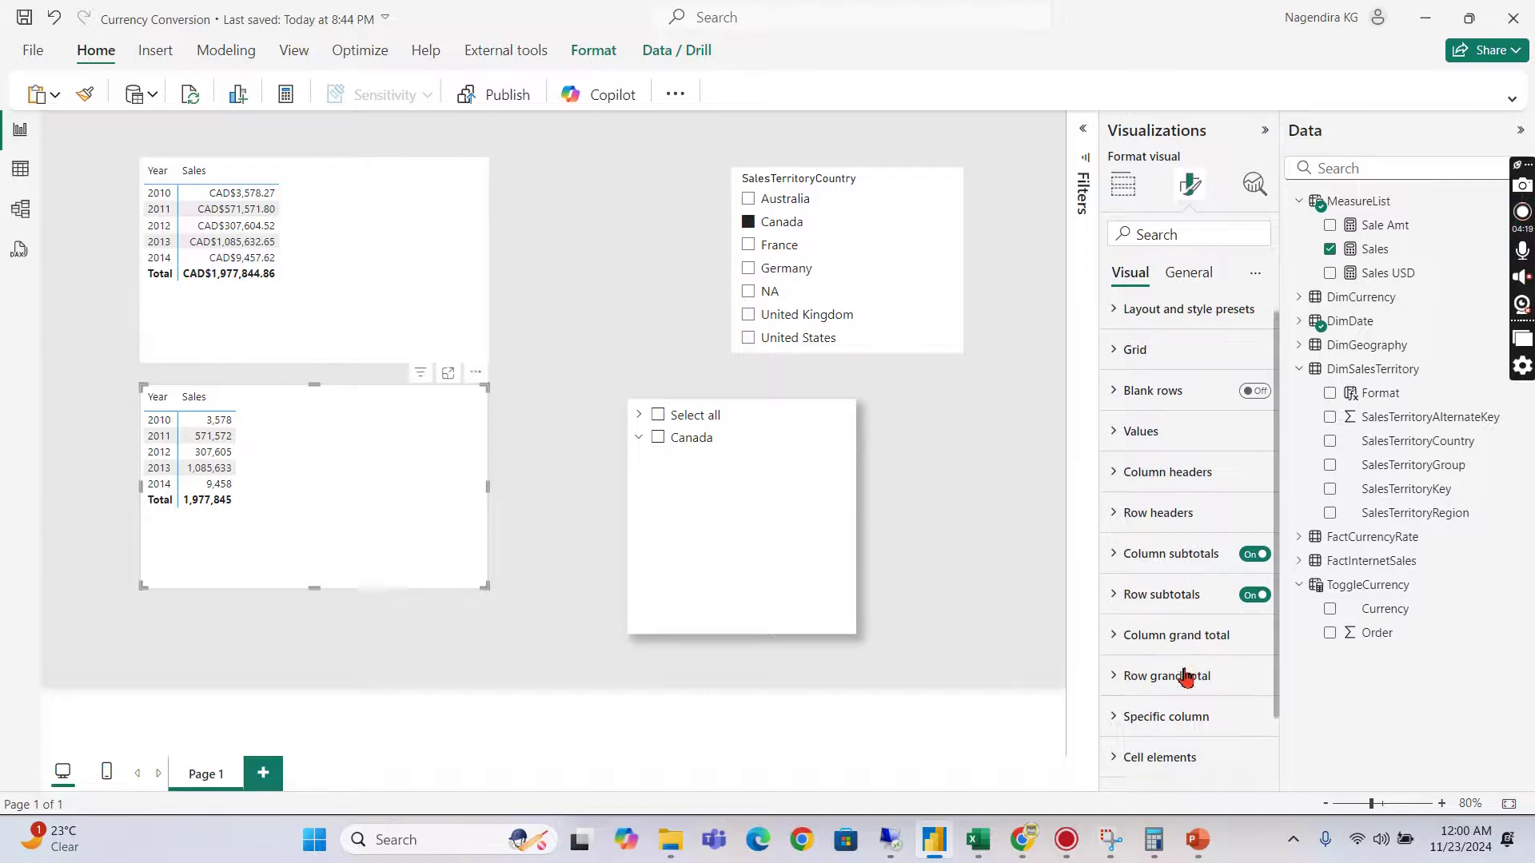
left_click(1189, 274)
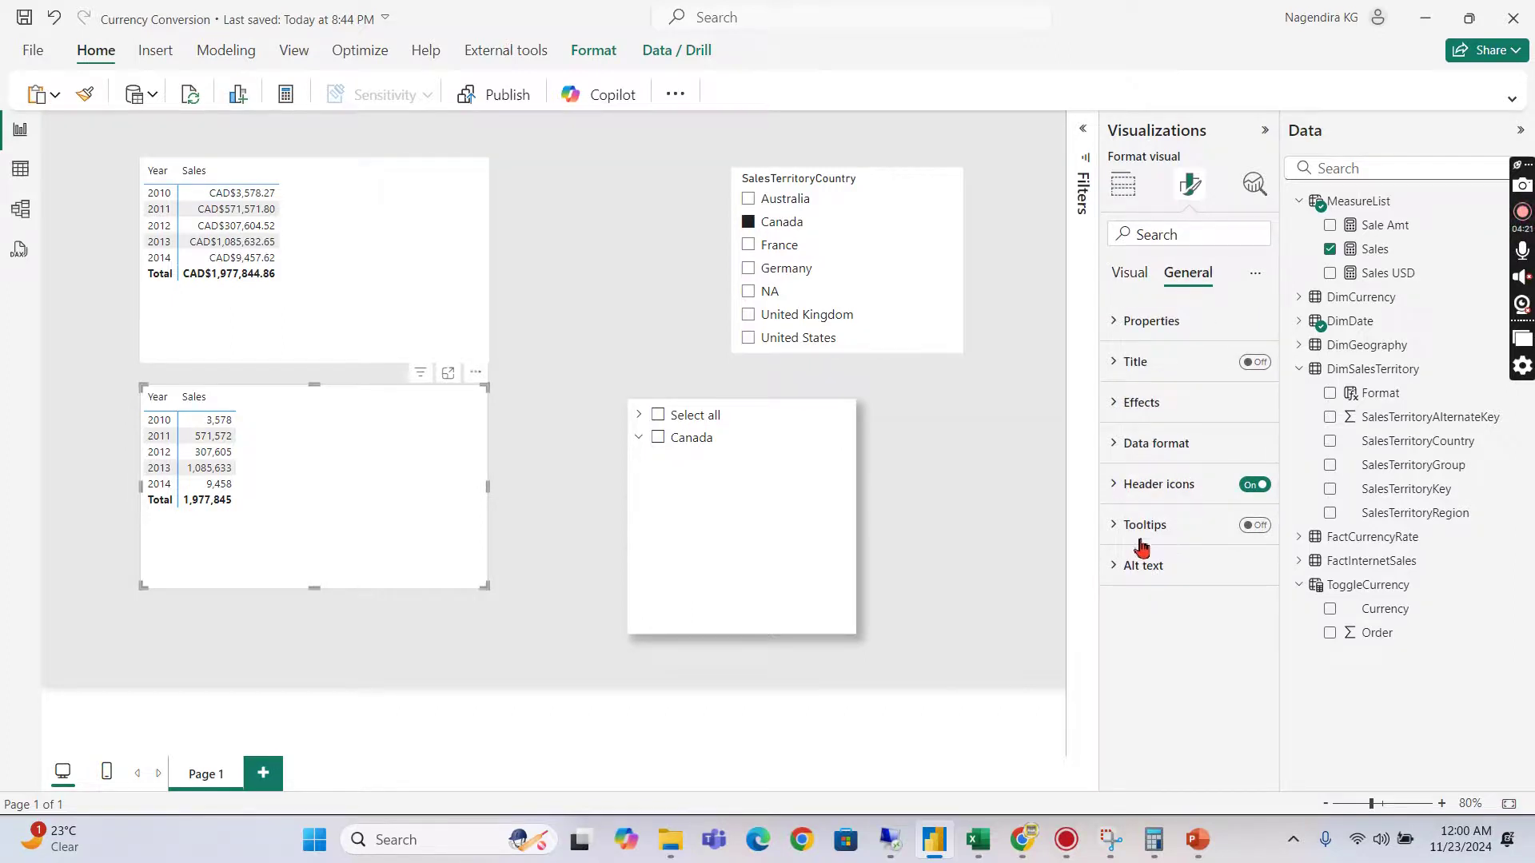
left_click(1199, 448)
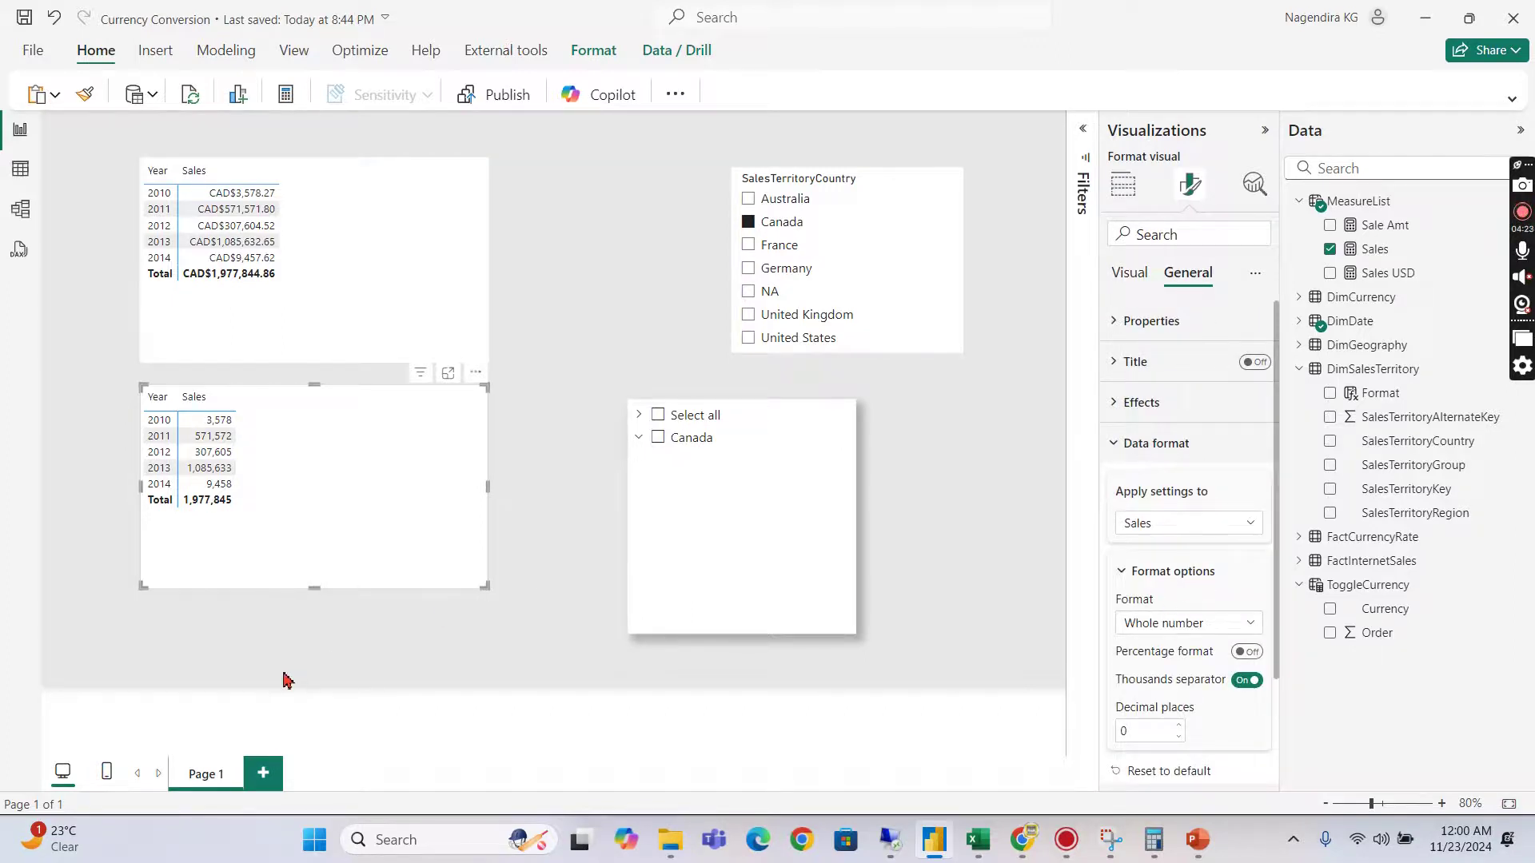